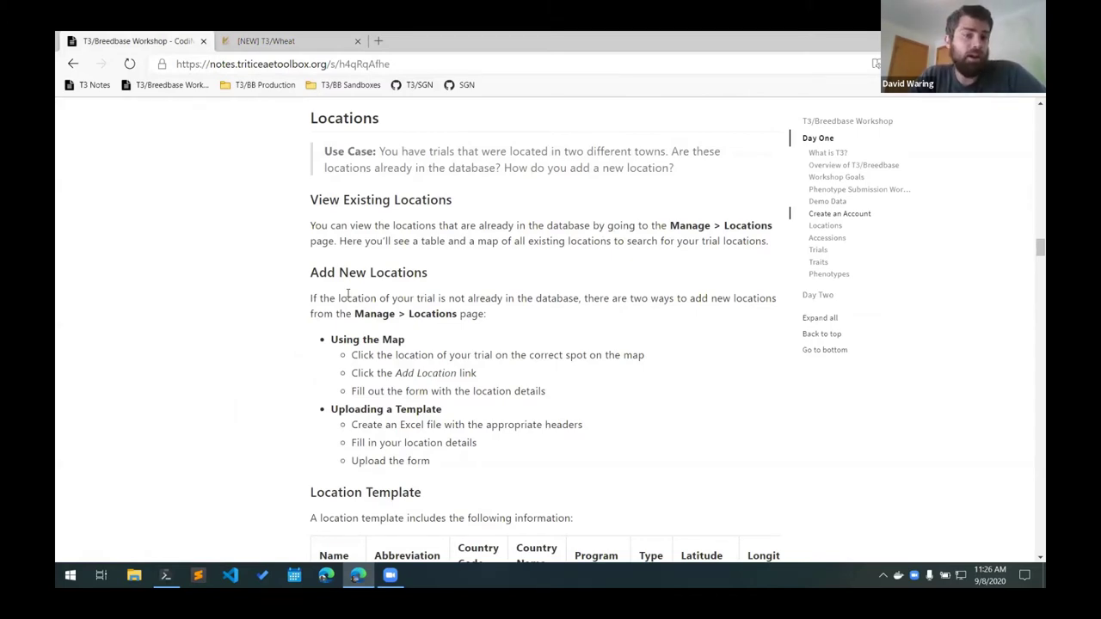
Switch from the CodiMD workshop notes to the New T3/Wheat sandbox homepage.
left_click(280, 50)
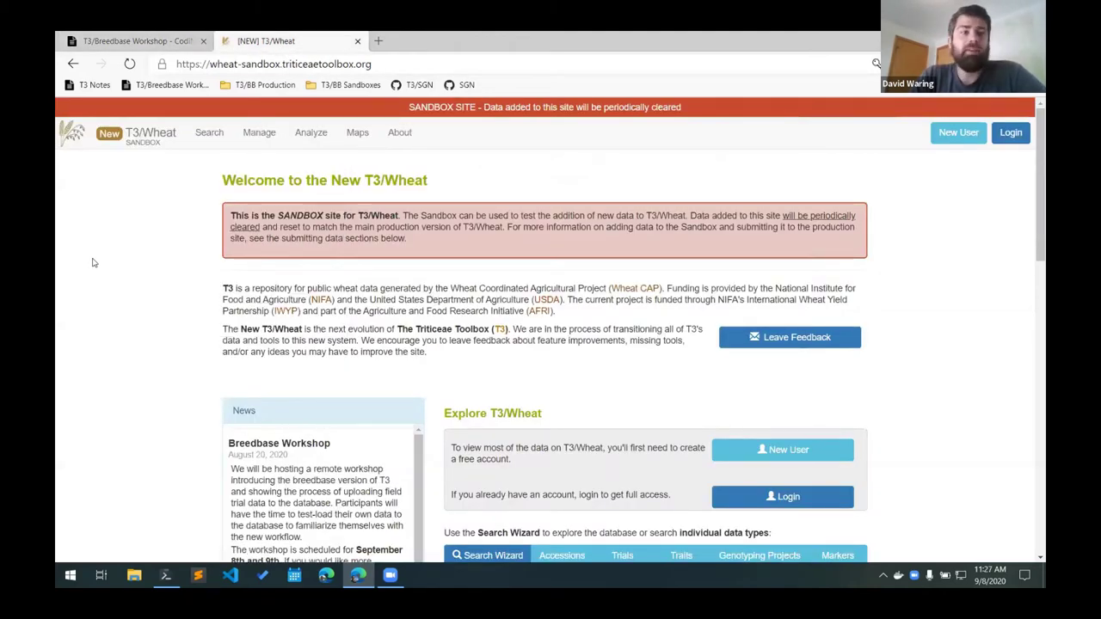
Sign in through Manage > Locations and browse the existing location table and map.
mouse_move(271, 129)
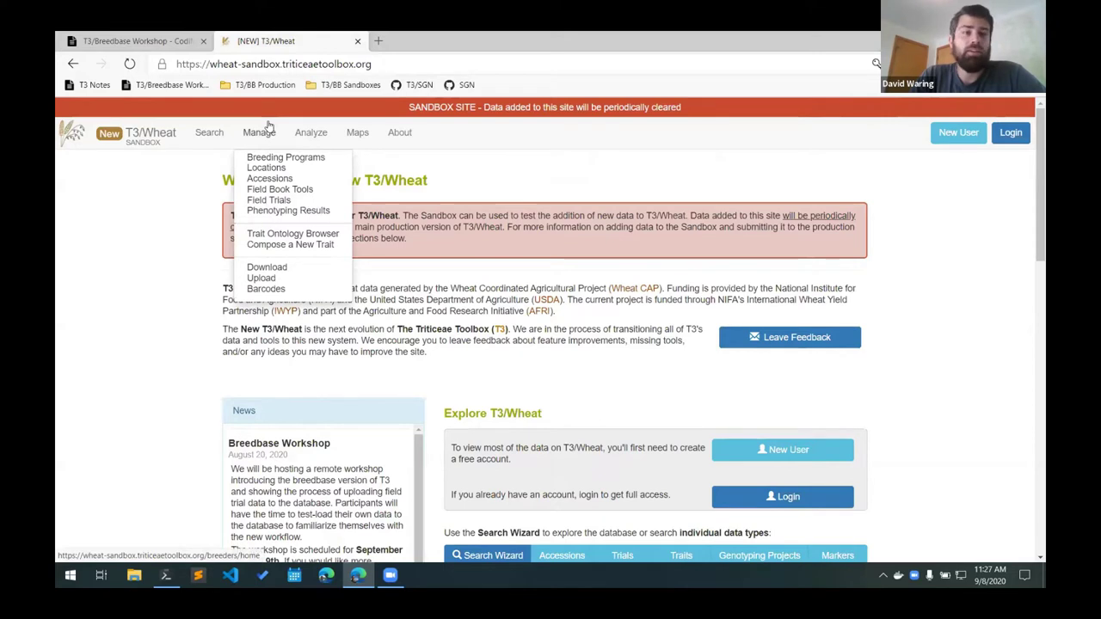
left_click(266, 168)
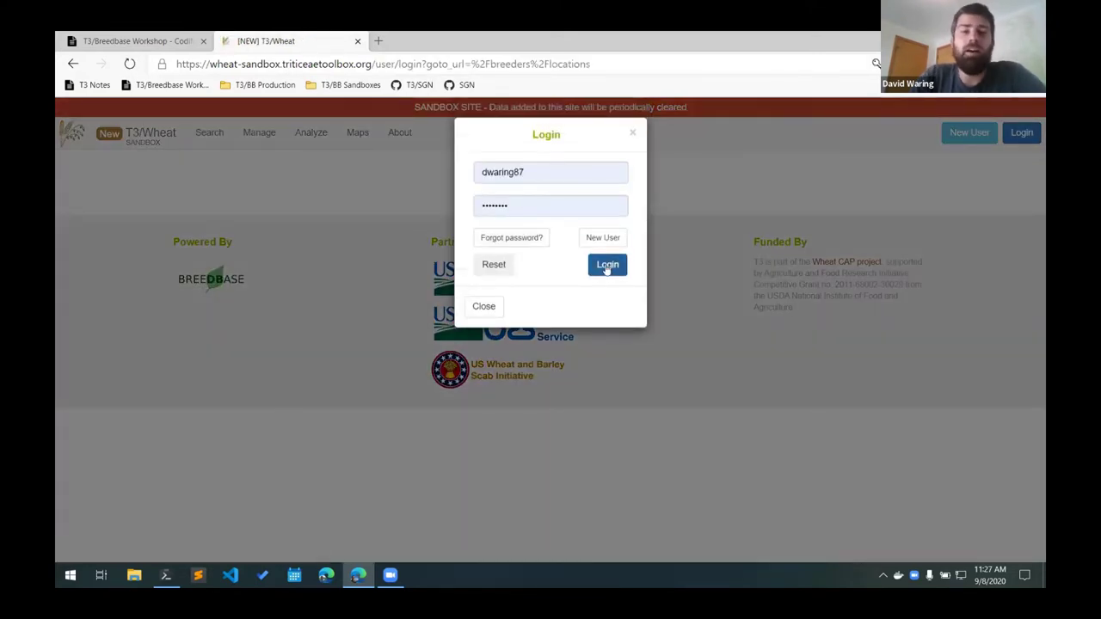
left_click(607, 264)
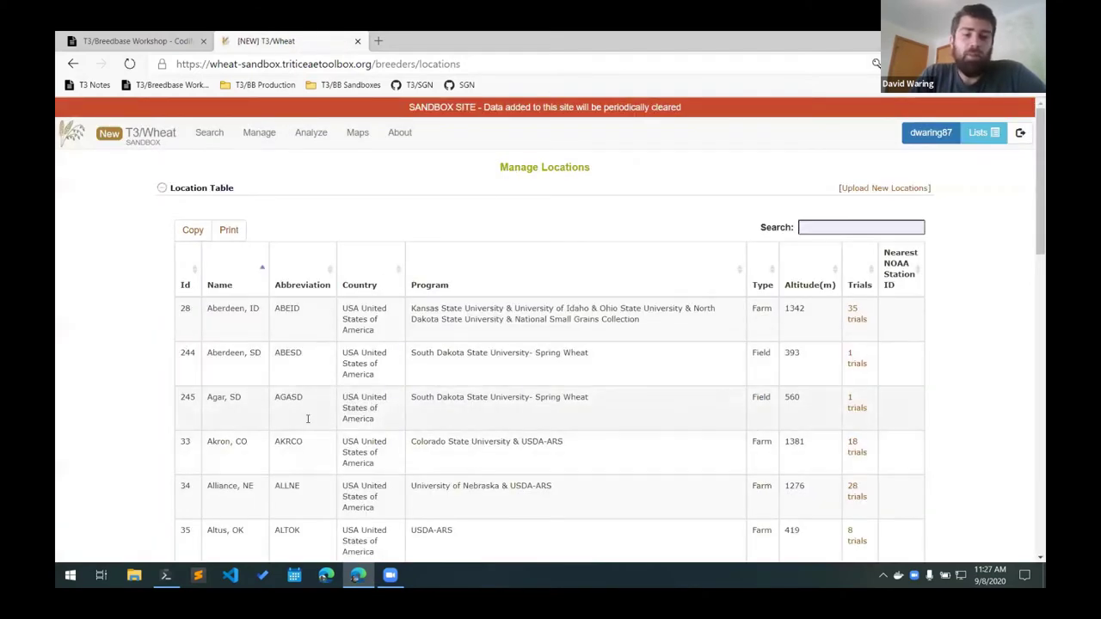
scroll(413, 418, "down", 2)
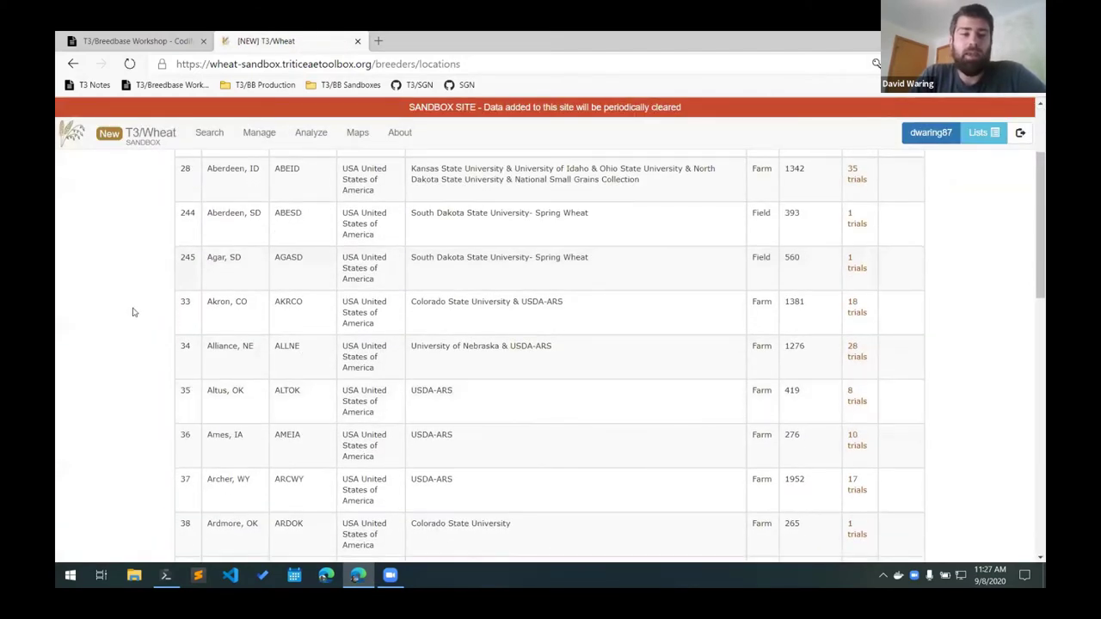
scroll(136, 325, "down", 10)
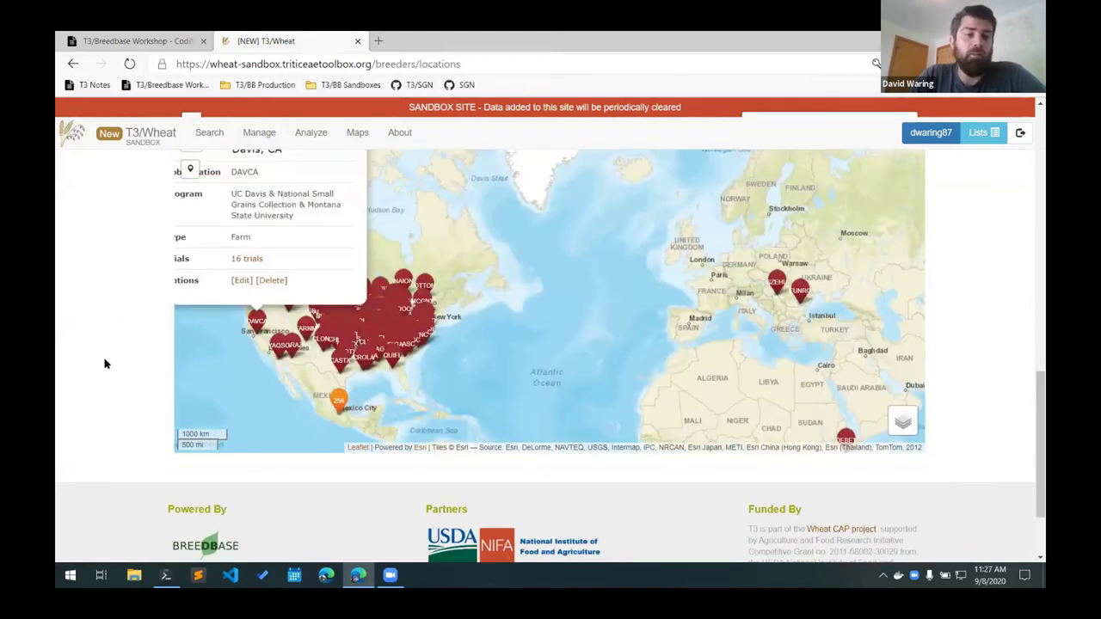
scroll(106, 364, "up", 12)
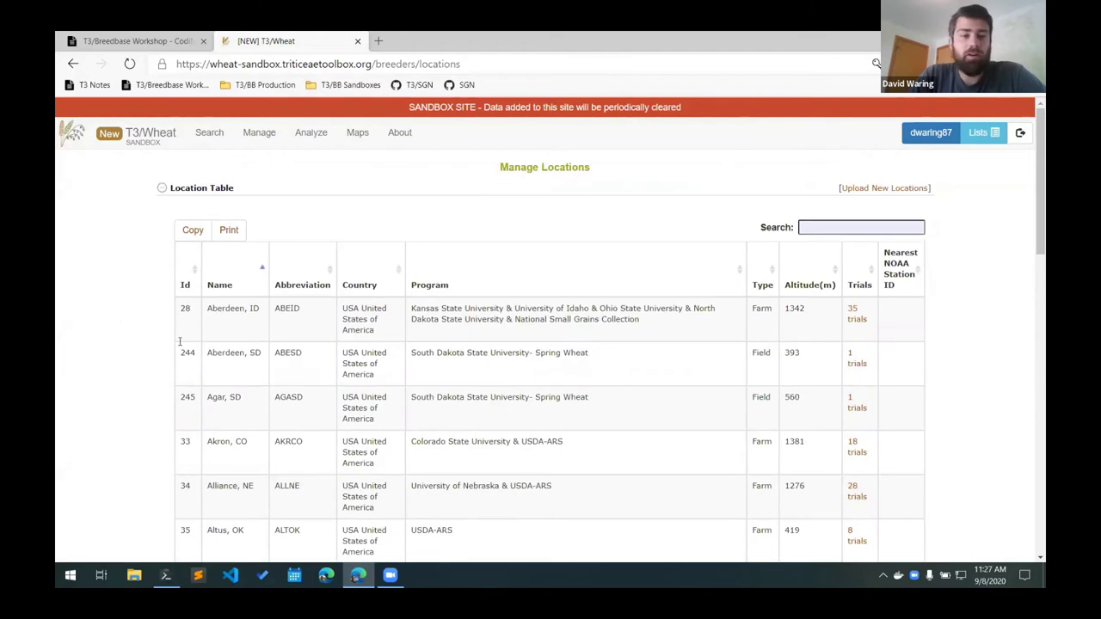
Search the location table for 'Ithaca' (two matches), then 'Geneva' (no matches).
left_click(813, 227)
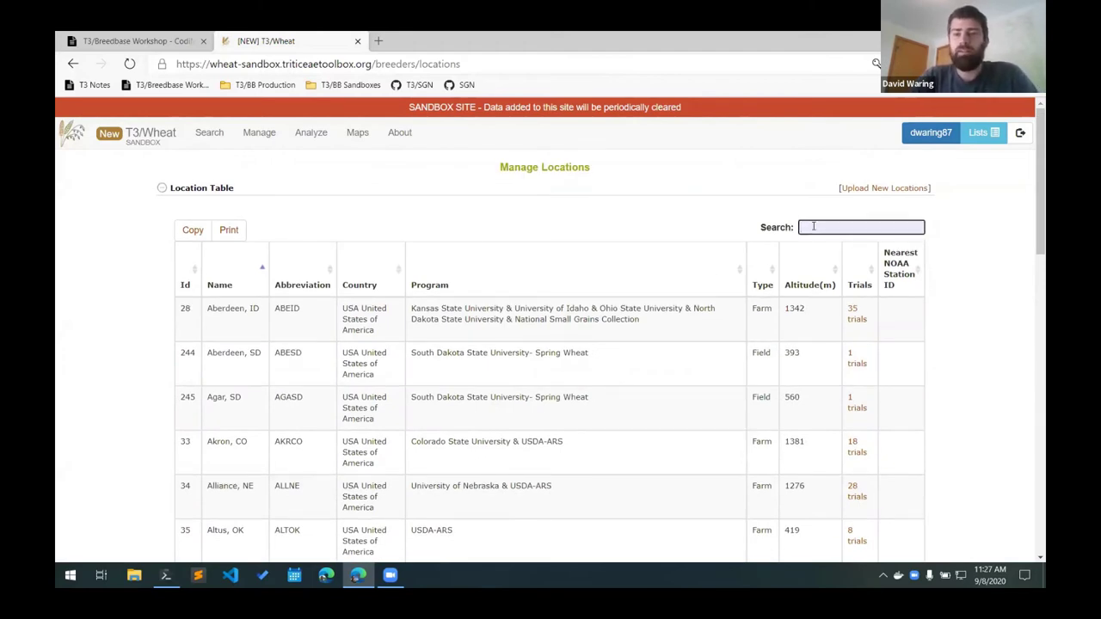
type("Ithaca")
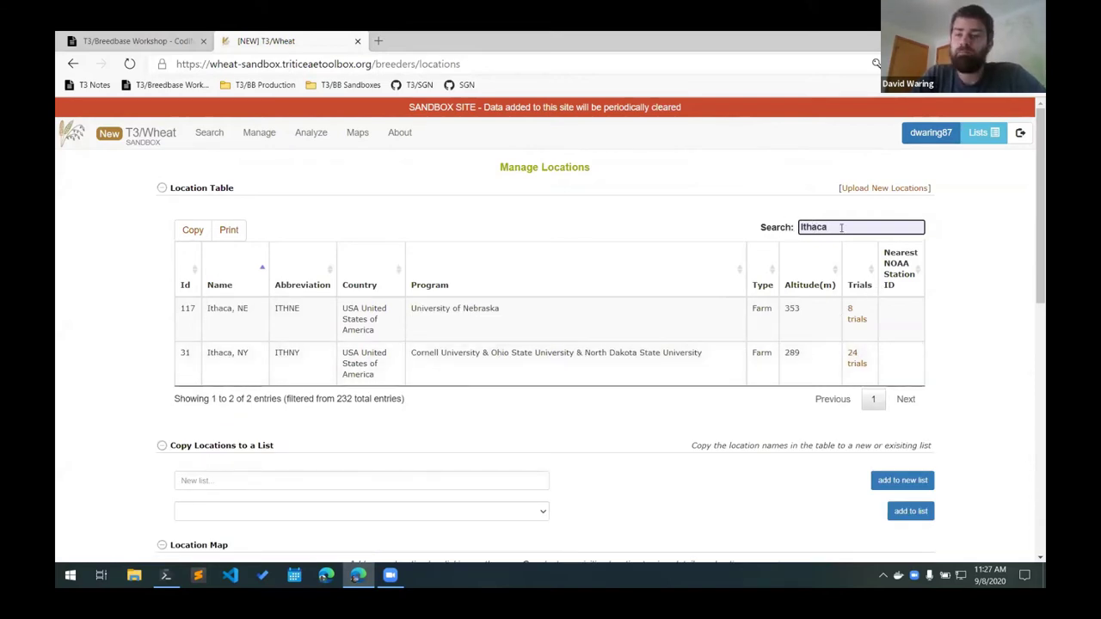
key("ctrl+a")
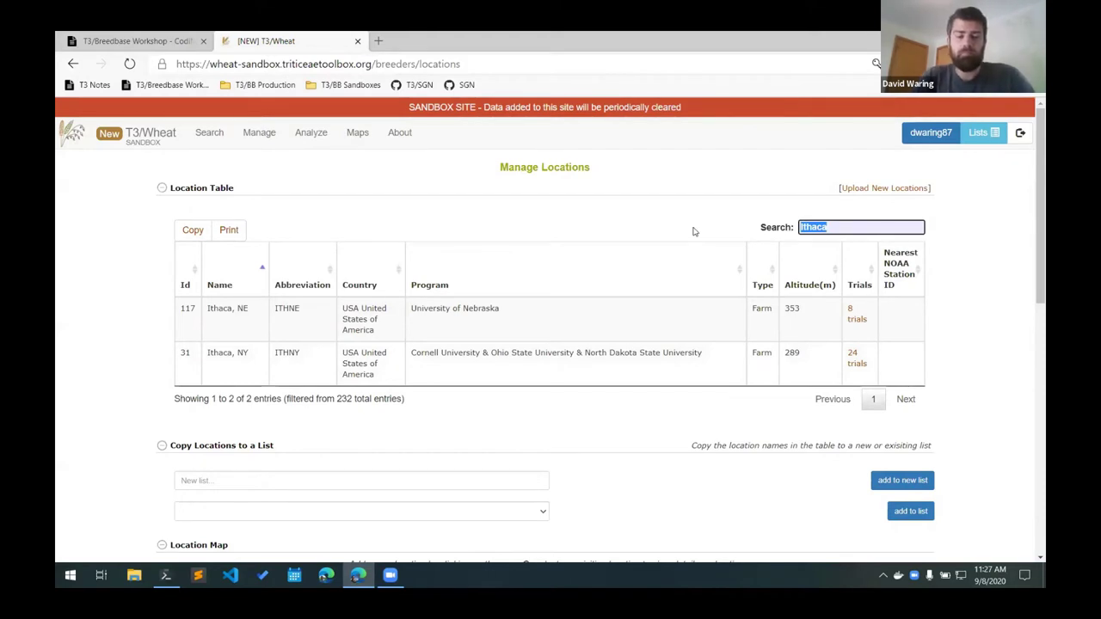
type("Geneva")
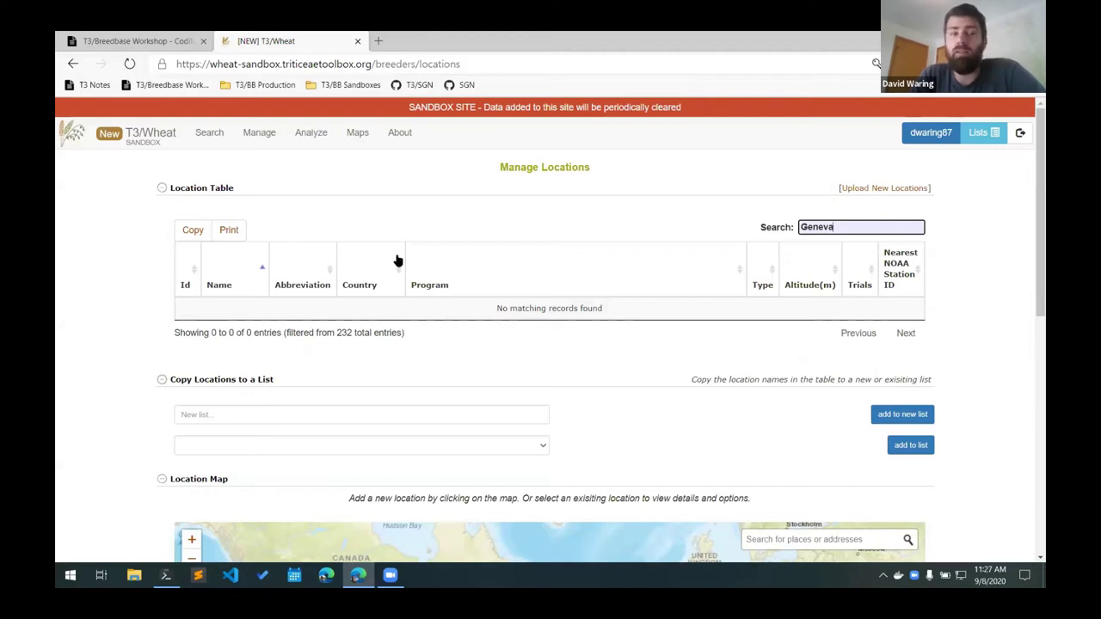
Show the notes' Location Template table with its Geneva, NY example row and field descriptions.
left_click(149, 47)
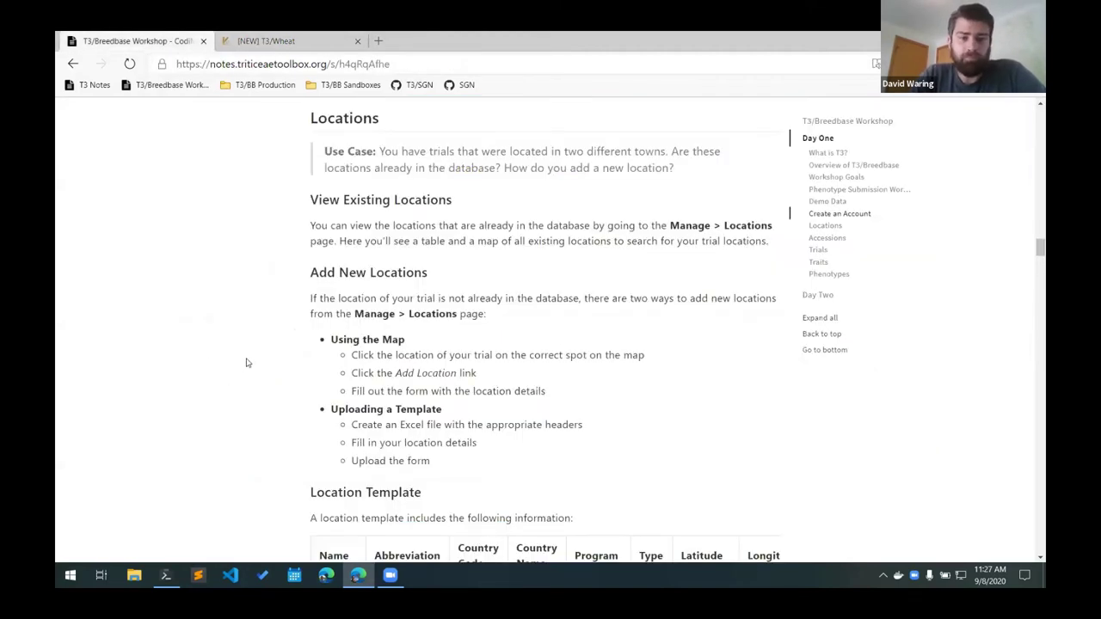
scroll(246, 362, "down", 5)
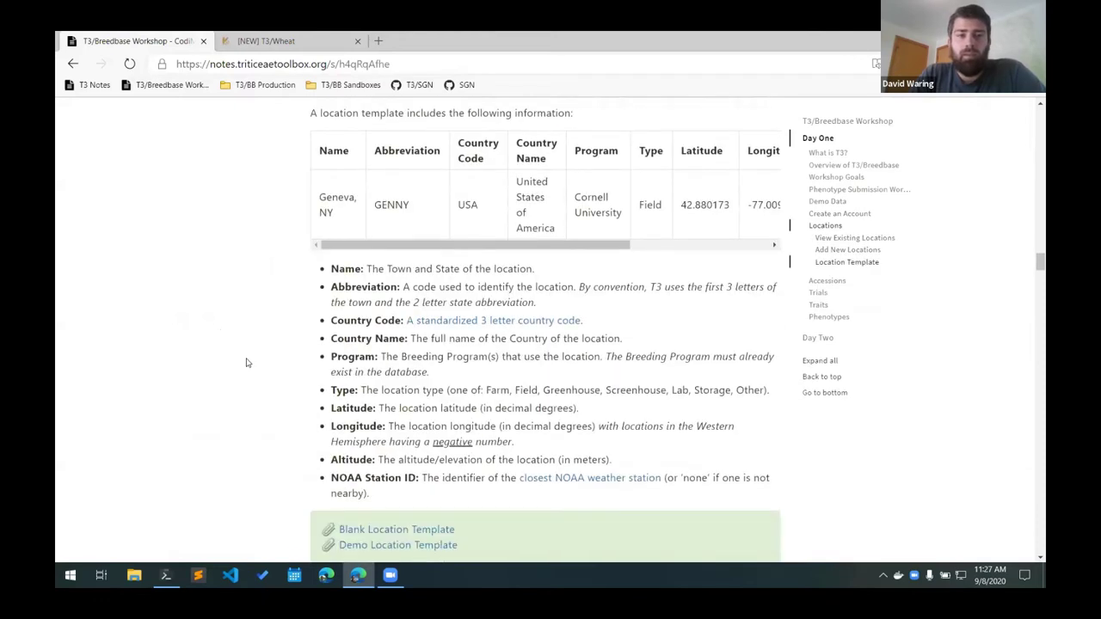
scroll(250, 352, "up", 2)
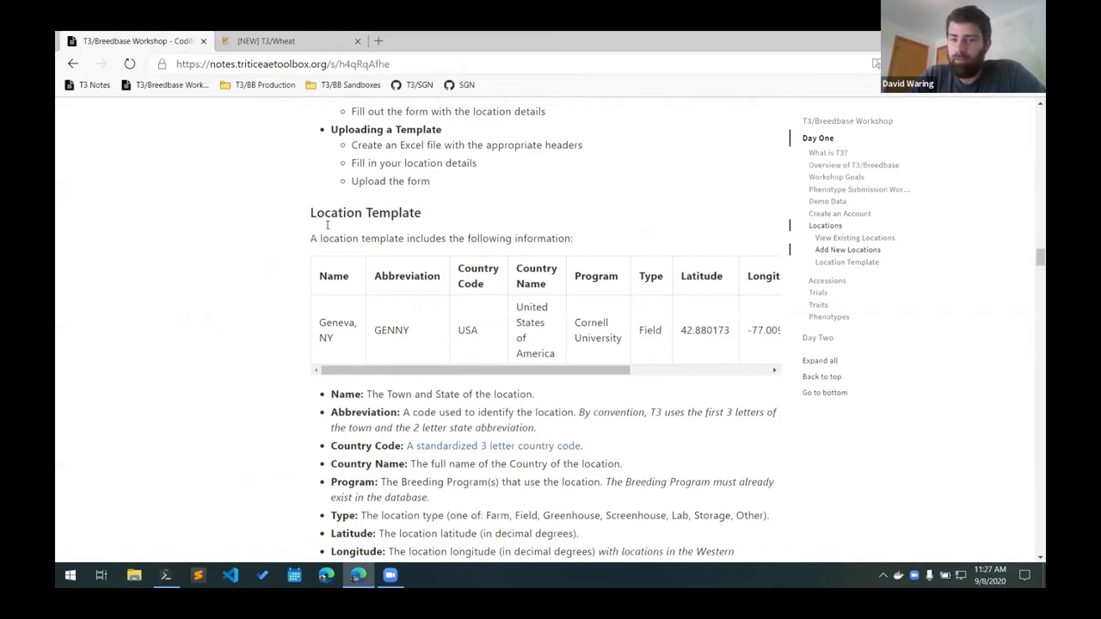
scroll(379, 366, "right", 5)
scroll(383, 366, "left", 3)
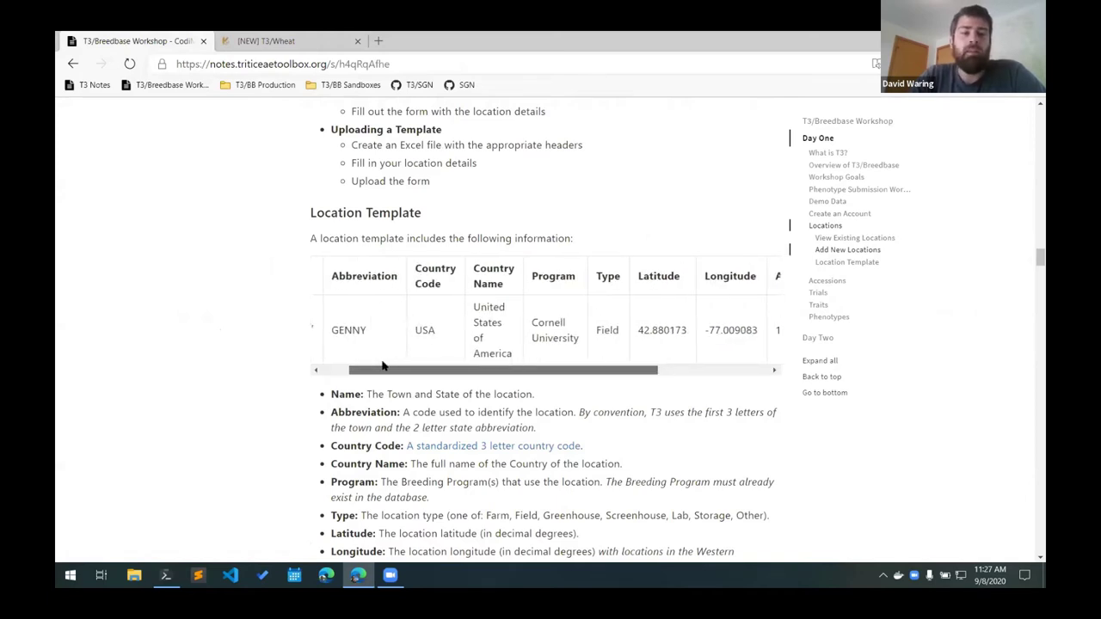
scroll(383, 366, "left", 2)
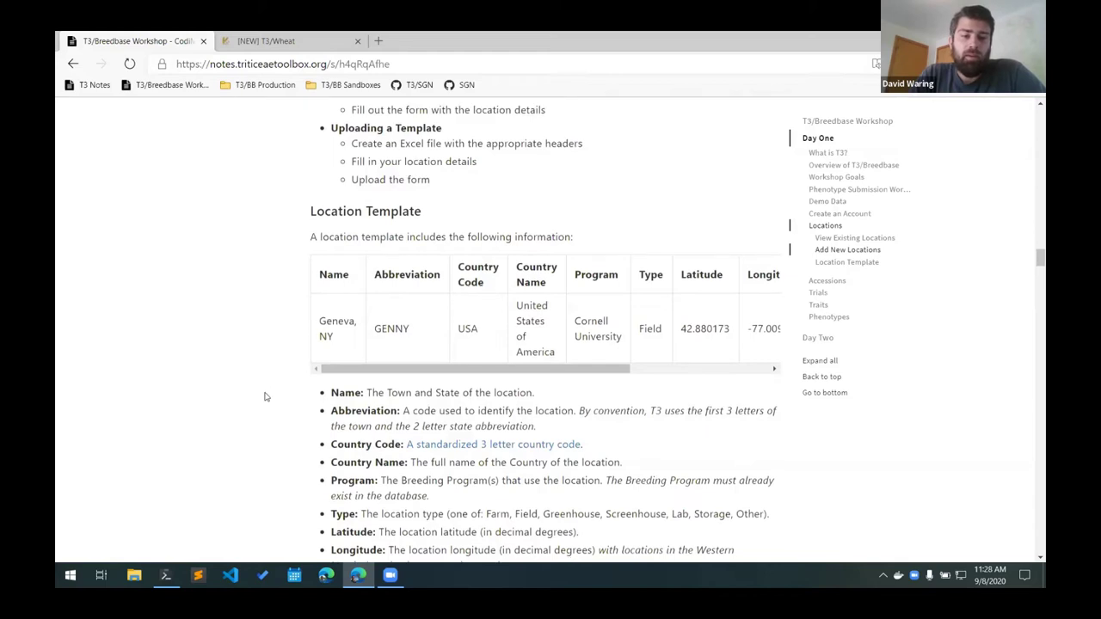
scroll(364, 315, "down", 2)
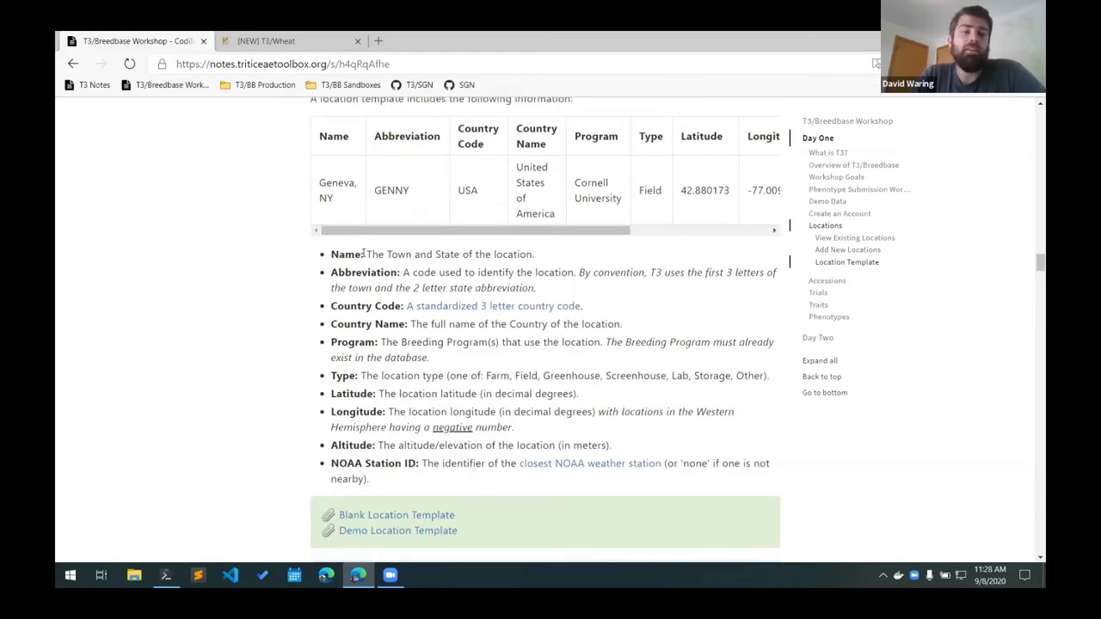
left_click_drag(368, 255, 555, 273)
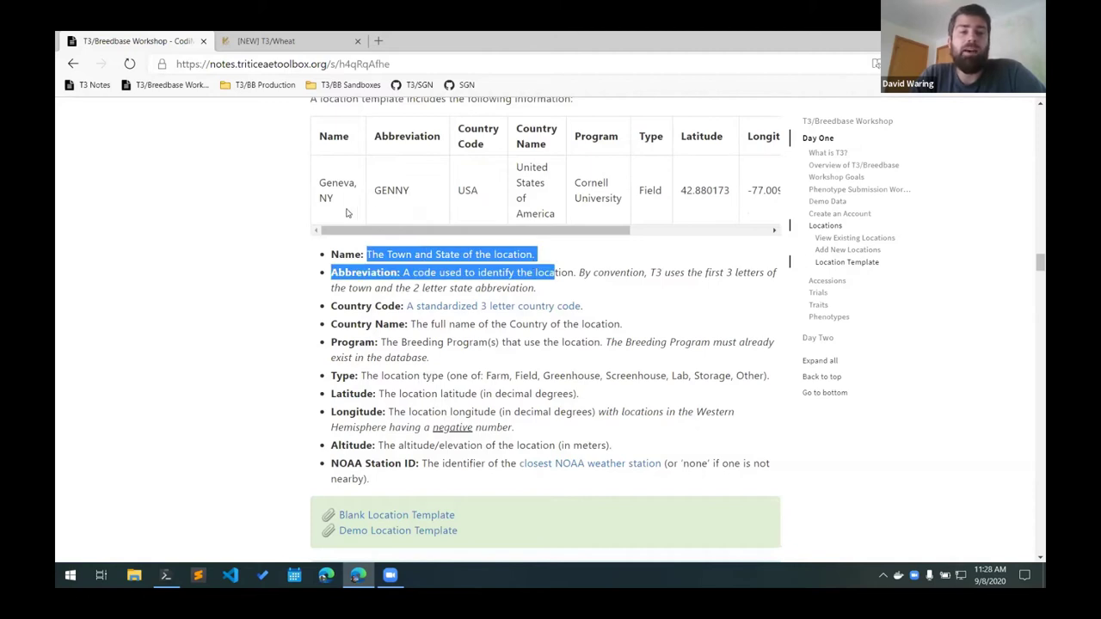
left_click(346, 210)
left_click_drag(344, 205, 317, 183)
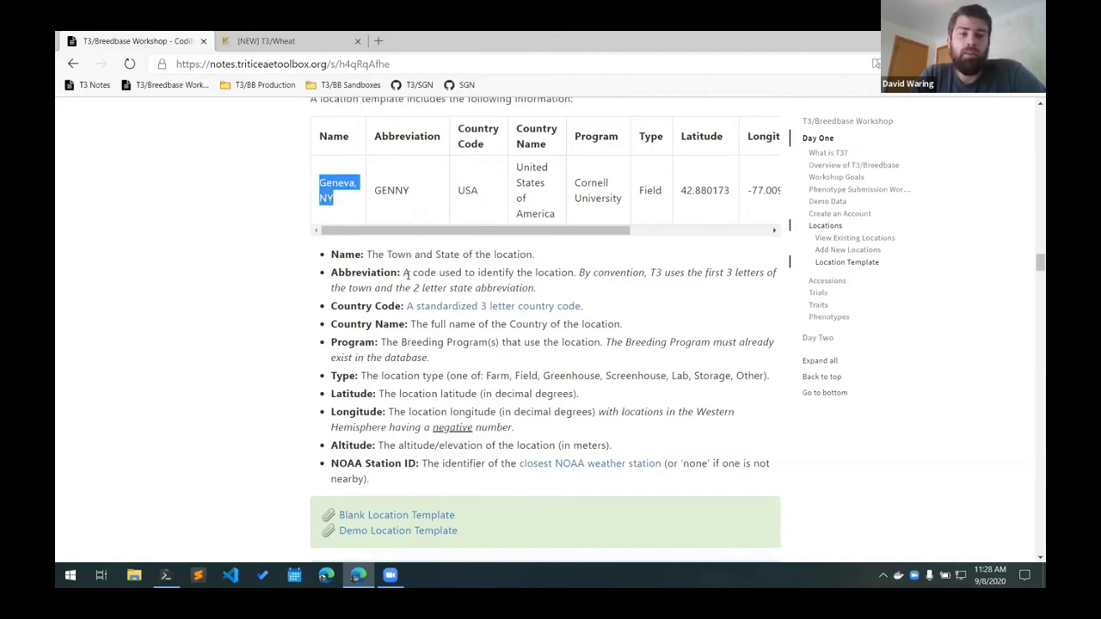
left_click_drag(403, 273, 576, 276)
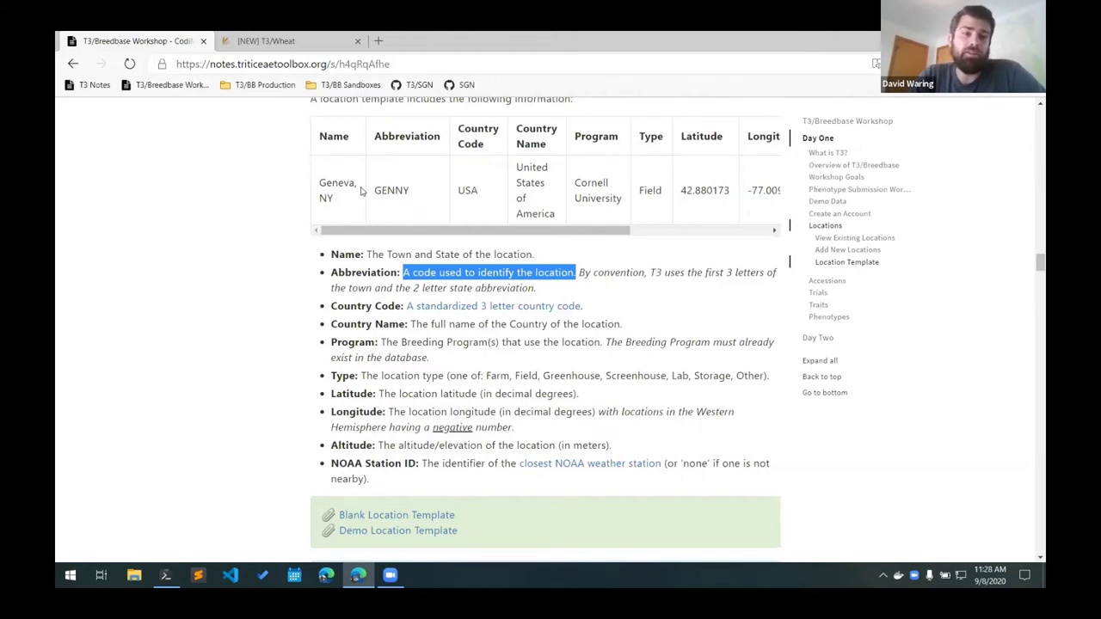
mouse_move(321, 184)
left_mouse_down()
mouse_move(339, 186)
mouse_move(318, 200)
left_mouse_up()
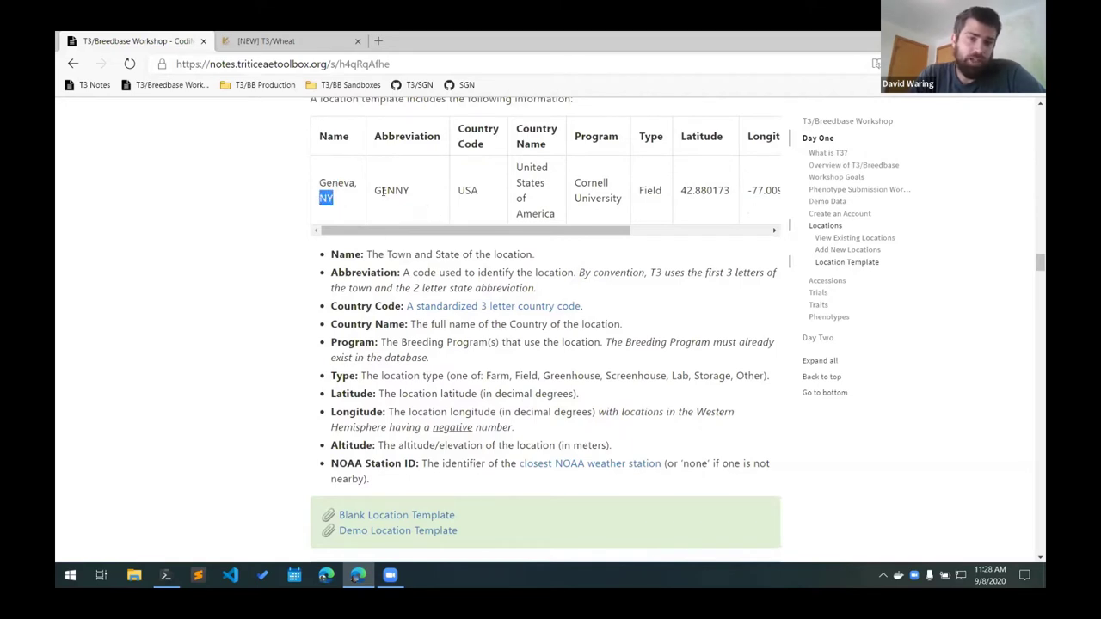
left_click_drag(375, 191, 418, 197)
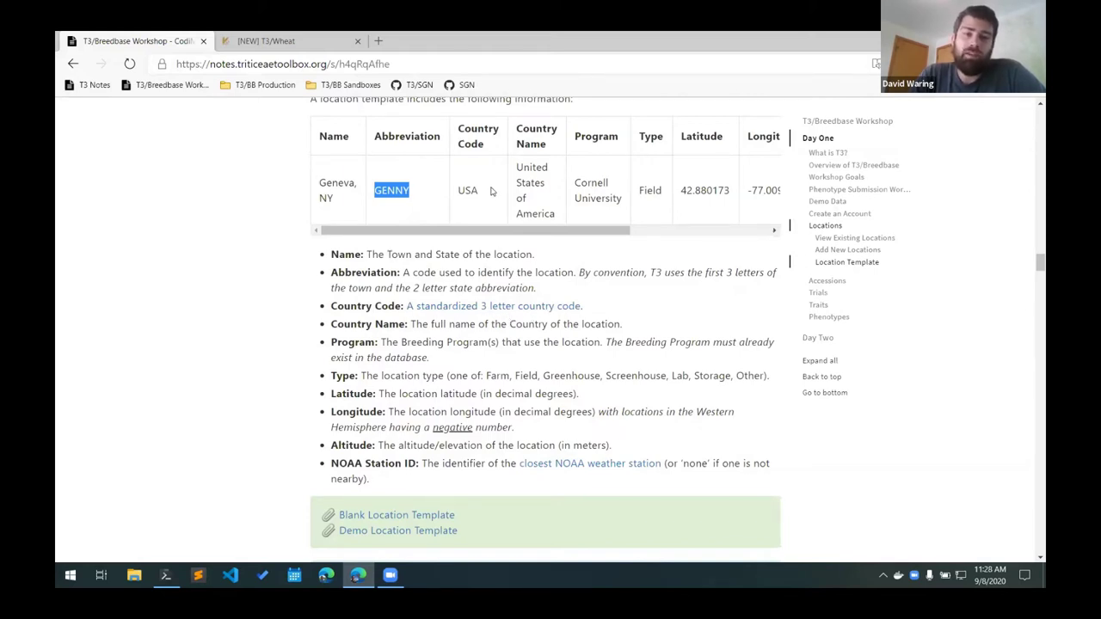
left_click_drag(489, 197, 457, 193)
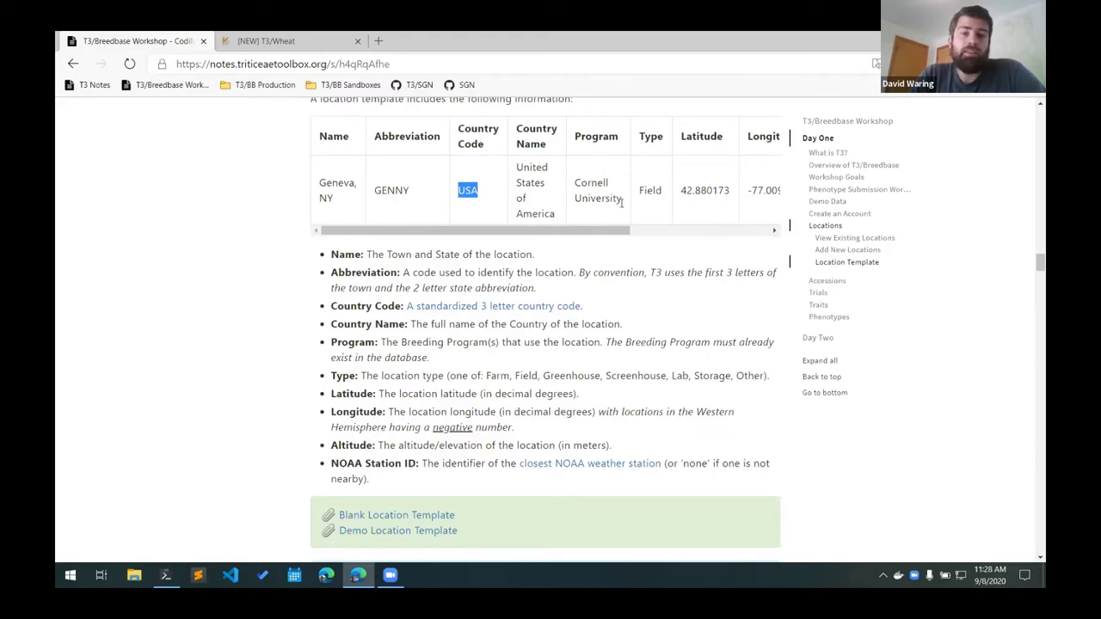
left_click_drag(623, 206, 576, 178)
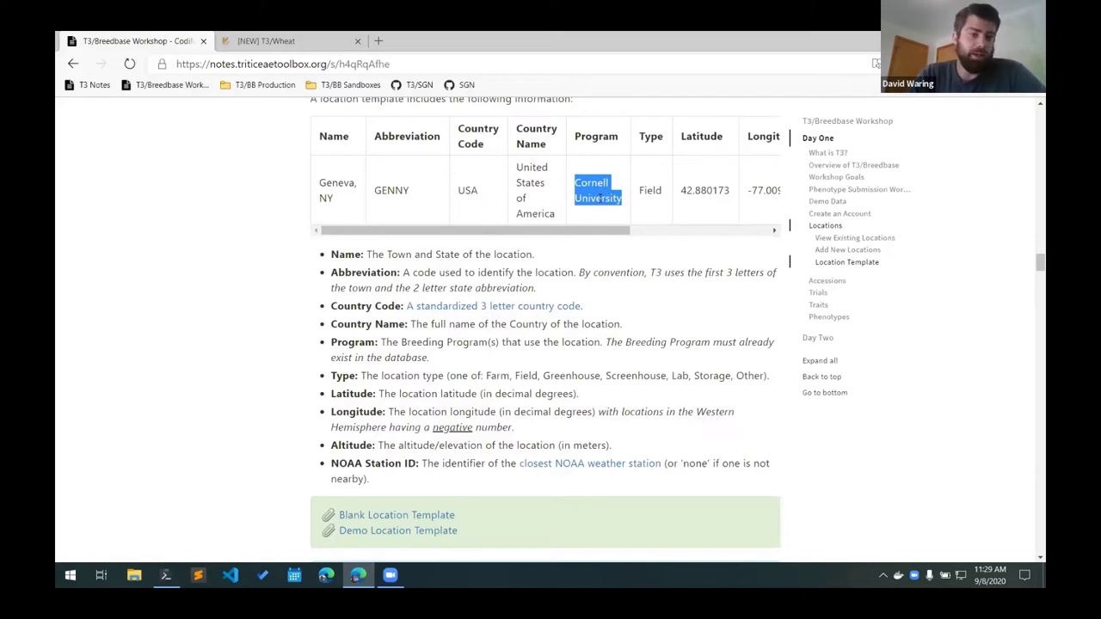
left_click(302, 40)
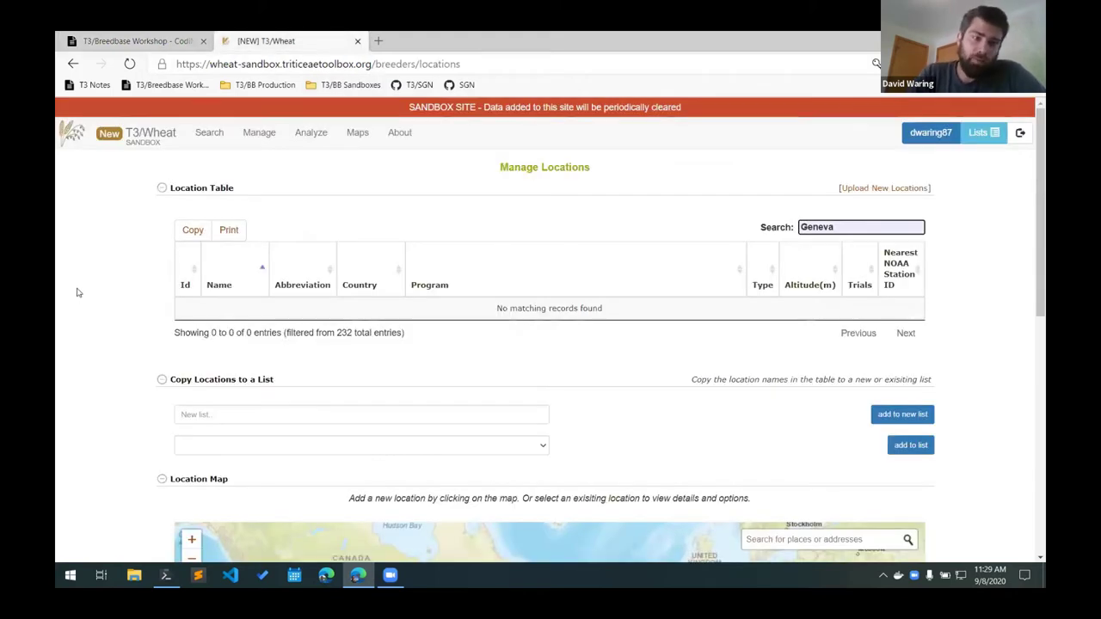
mouse_move(251, 133)
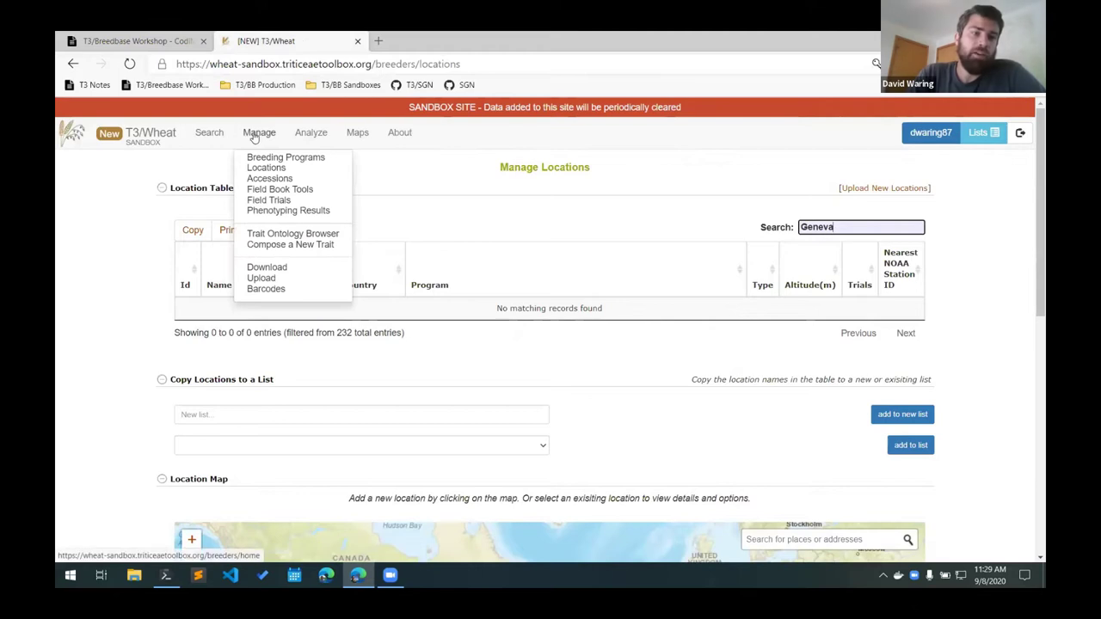
left_click(282, 158)
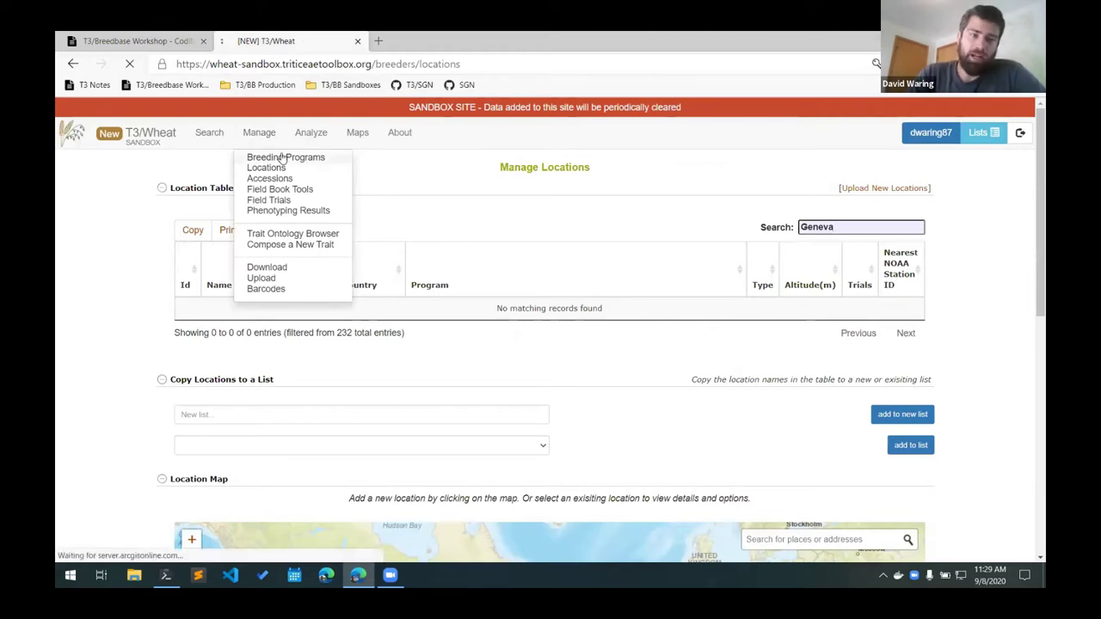
scroll(281, 157, "down", 3)
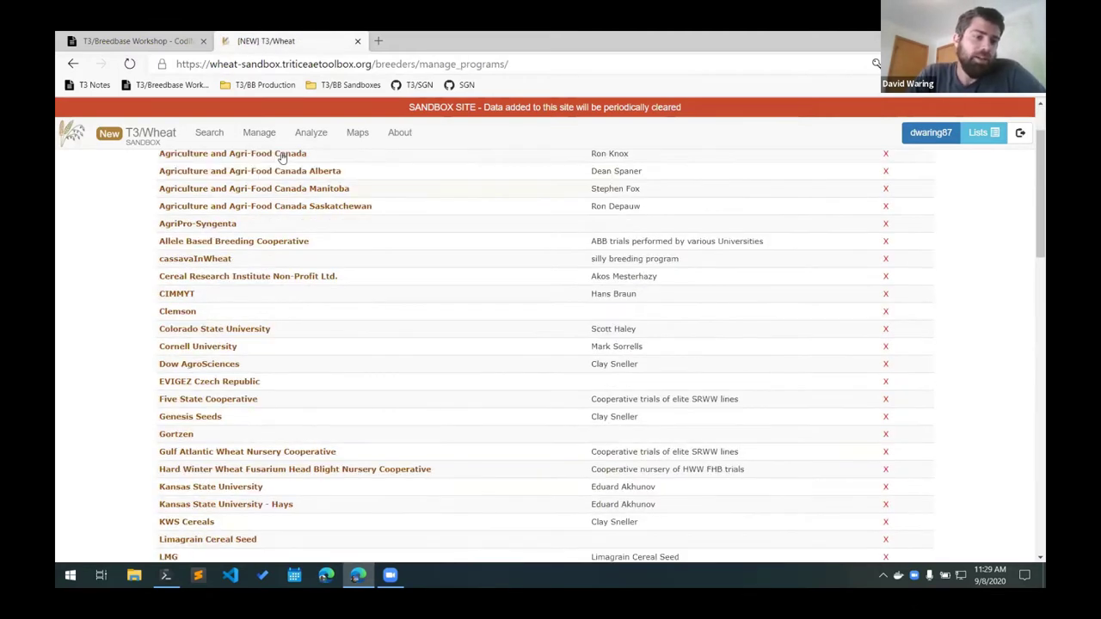
scroll(224, 292, "down", 3)
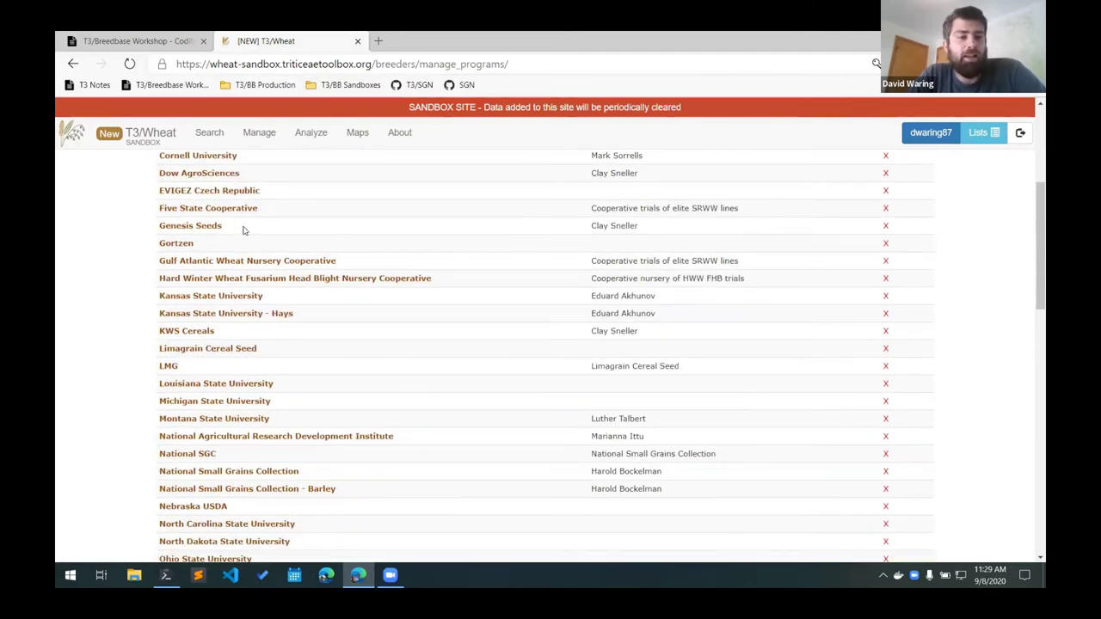
scroll(258, 292, "down", 3)
scroll(267, 331, "down", 3)
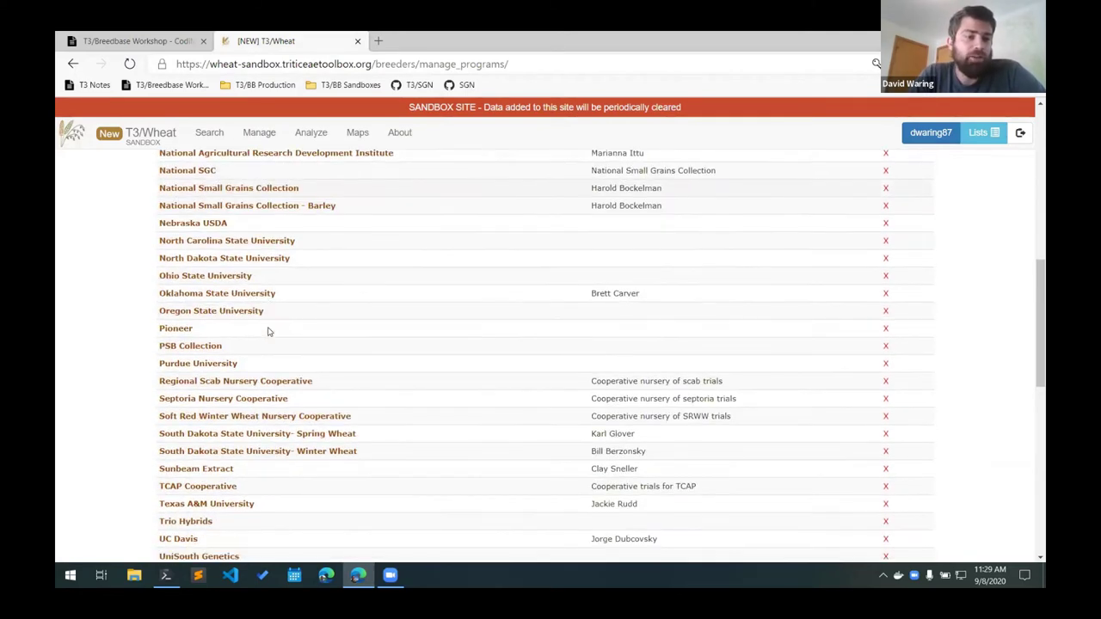
scroll(267, 331, "down", 3)
scroll(268, 331, "down", 3)
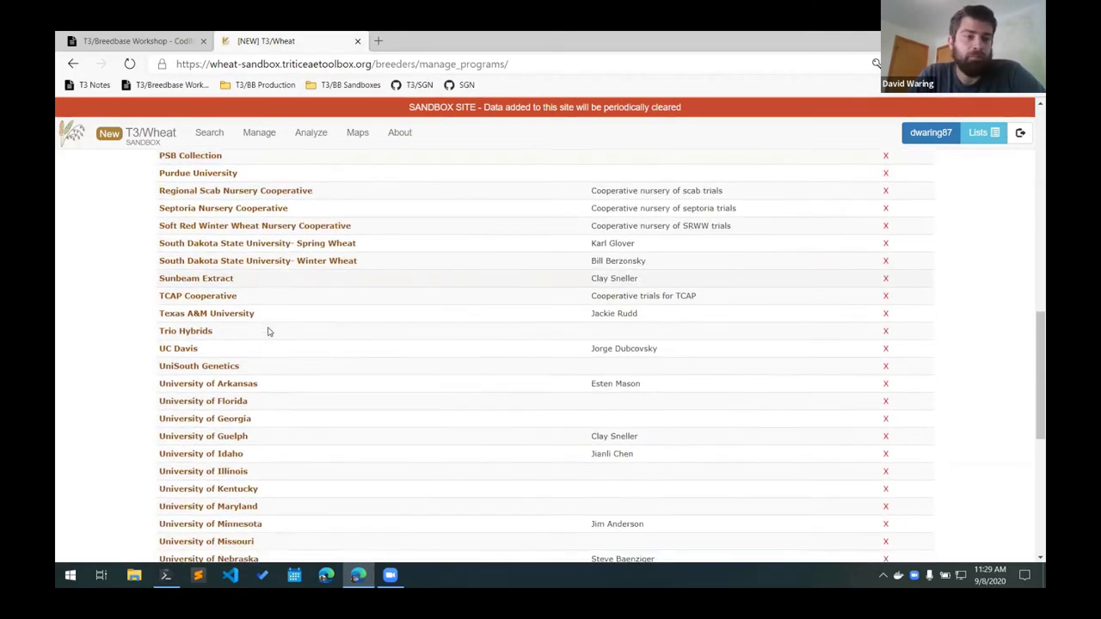
scroll(268, 293, "up", 3)
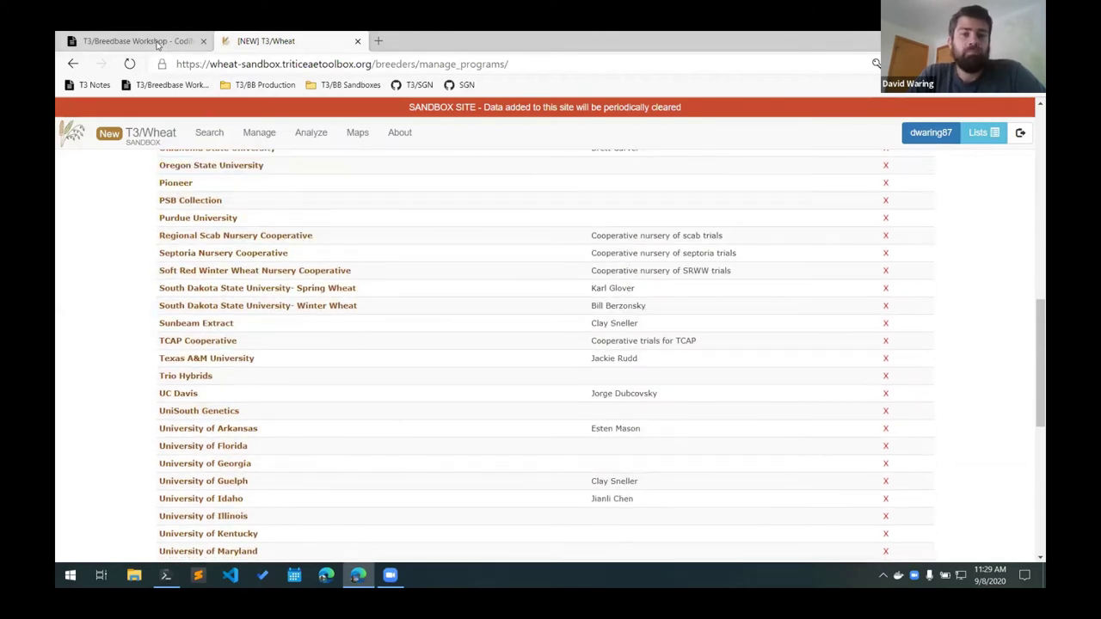
left_click(155, 42)
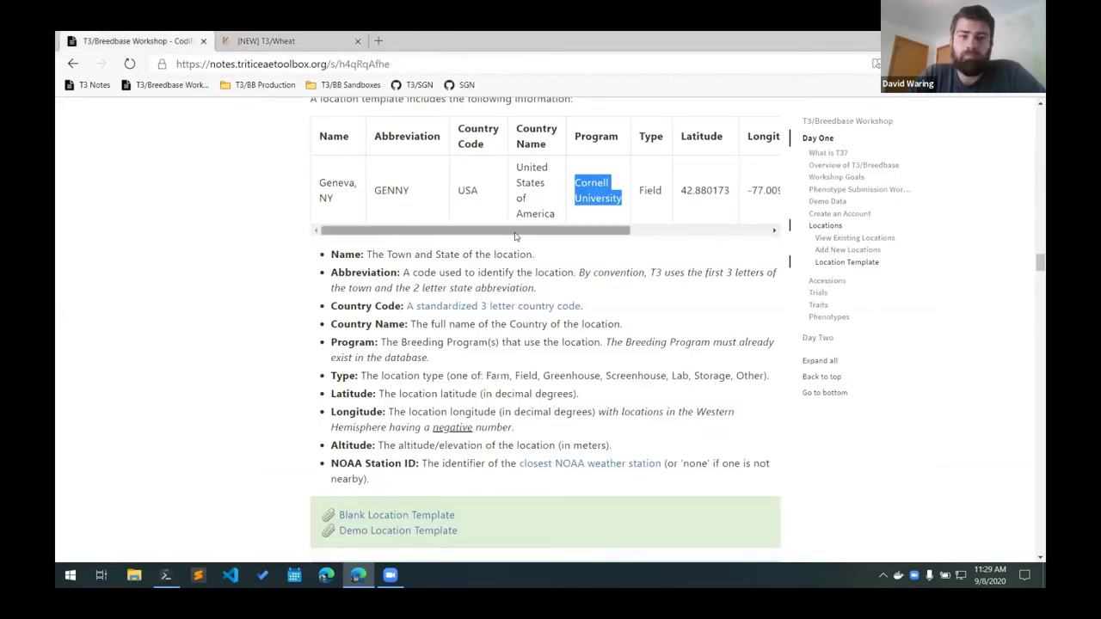
Highlight the example row's latitude, negative longitude, altitude 187 and NOAA station identifier.
left_click_drag(522, 233, 625, 234)
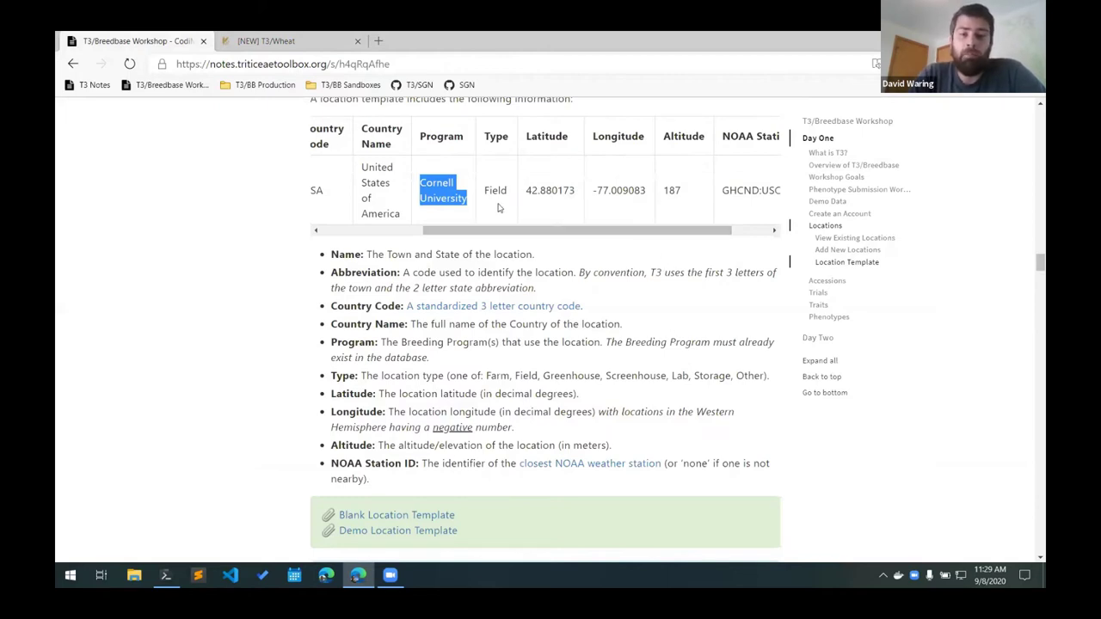
left_click_drag(485, 191, 508, 191)
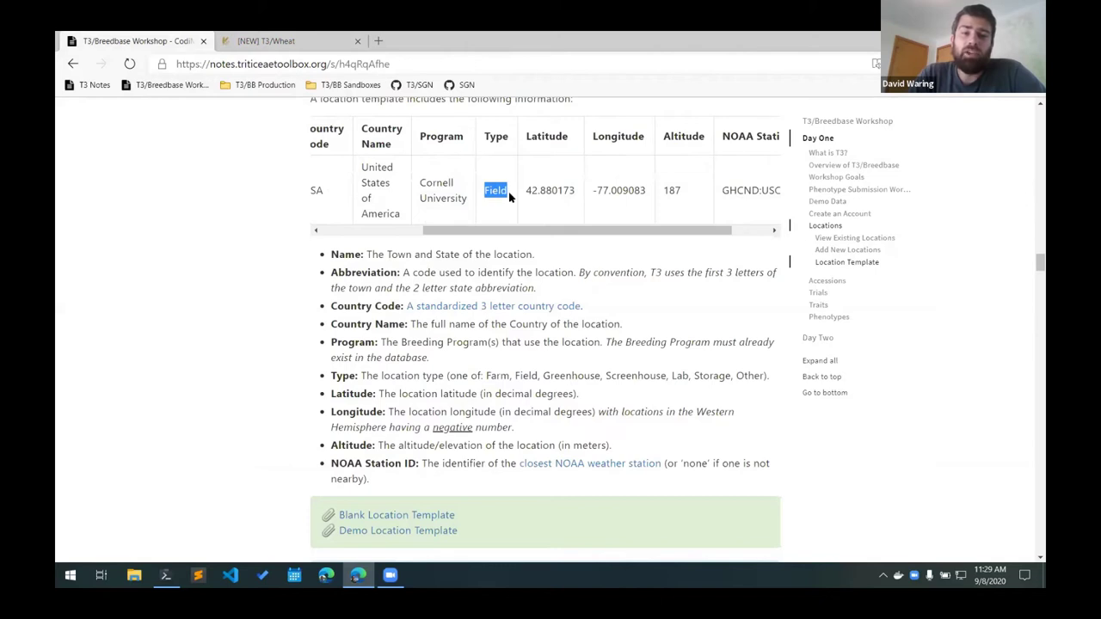
left_click_drag(551, 234, 588, 234)
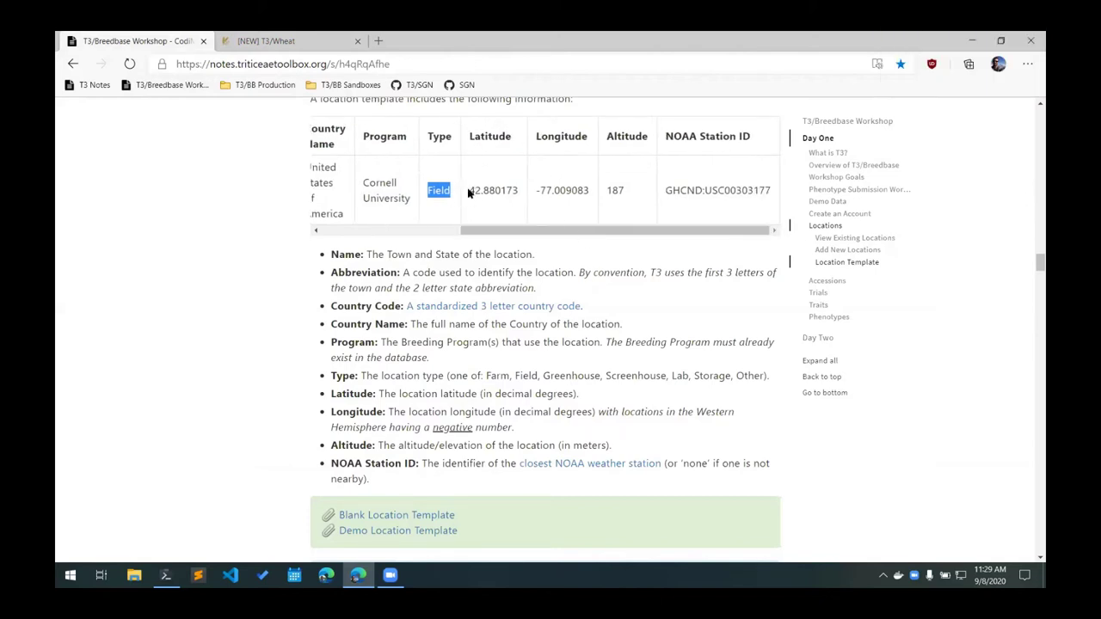
left_click_drag(472, 190, 598, 196)
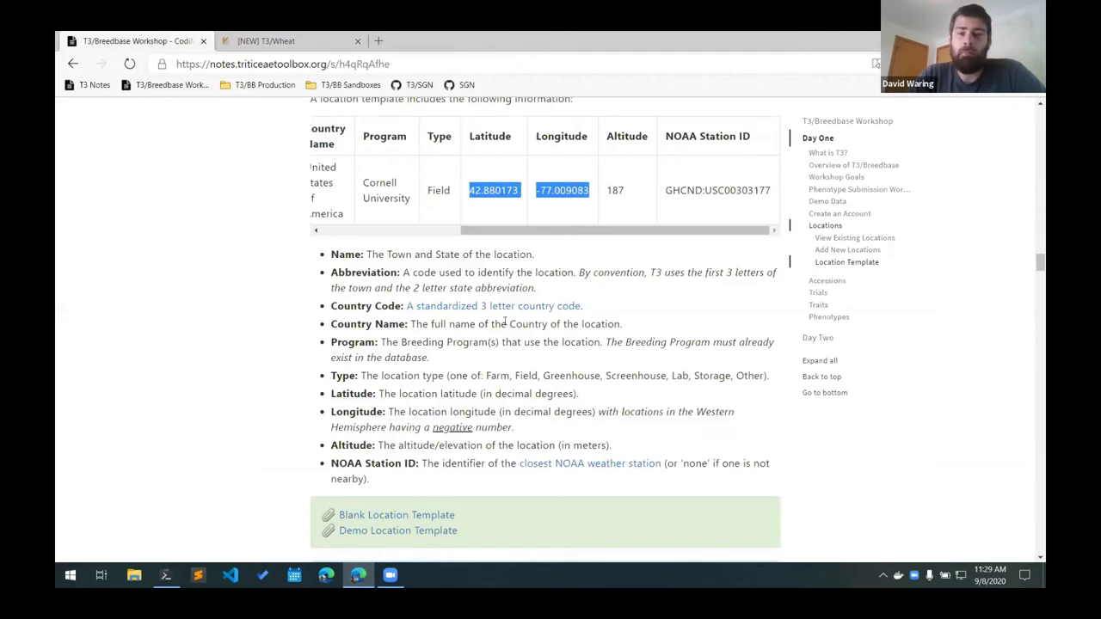
left_click(542, 190)
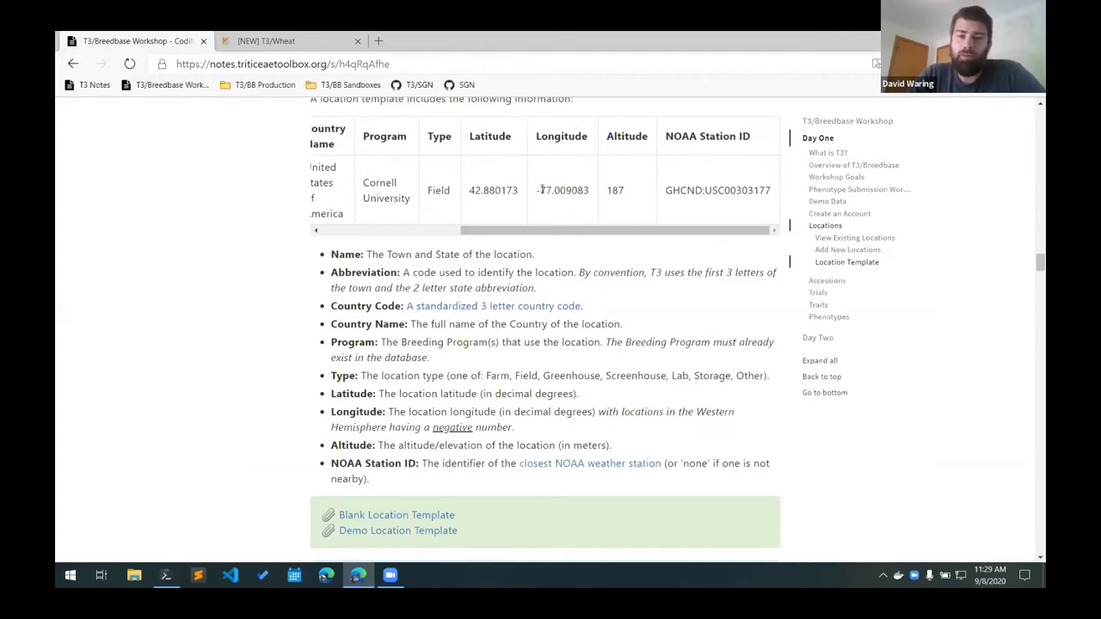
left_click_drag(588, 190, 543, 191)
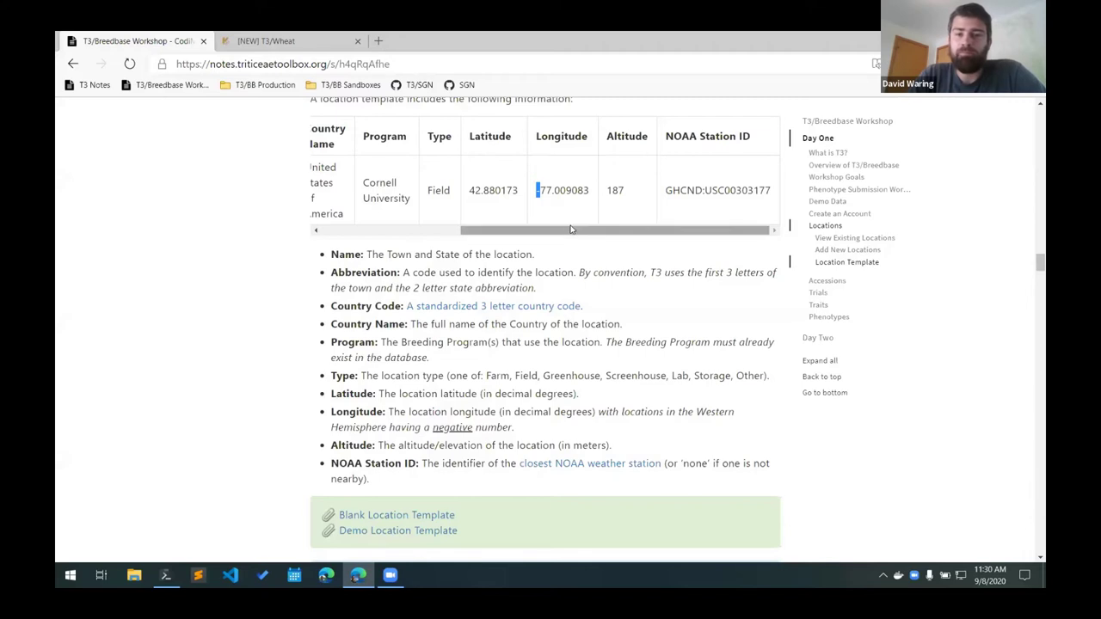
left_click_drag(634, 191, 609, 190)
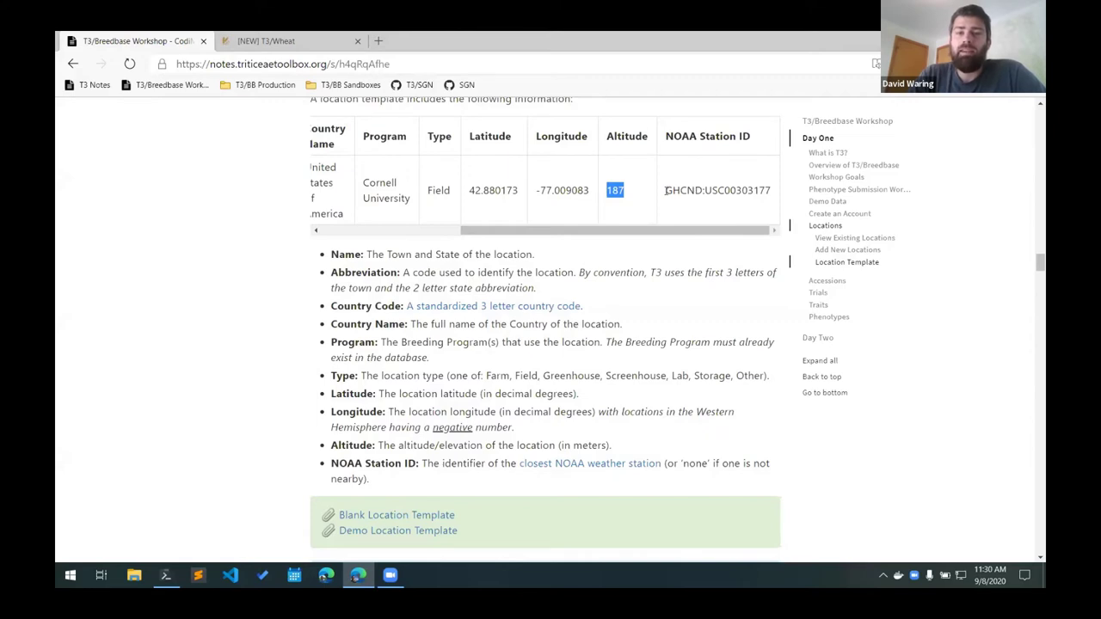
left_click_drag(665, 191, 774, 199)
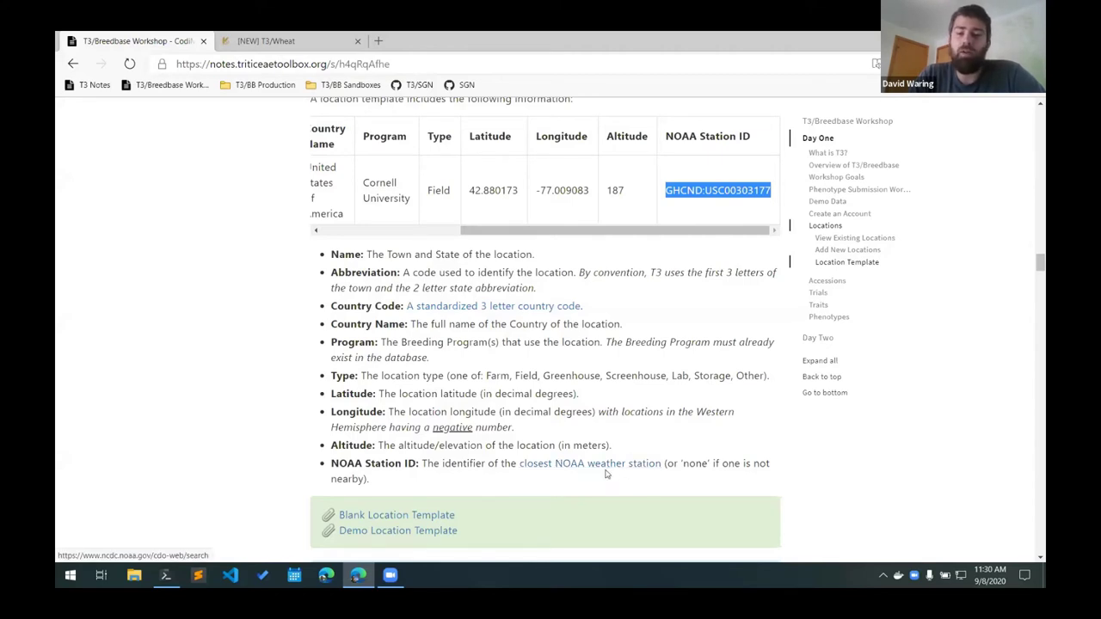
Highlight the note that missing weather stations should be entered as 'none'.
left_click_drag(681, 464, 366, 479)
double_click(694, 464)
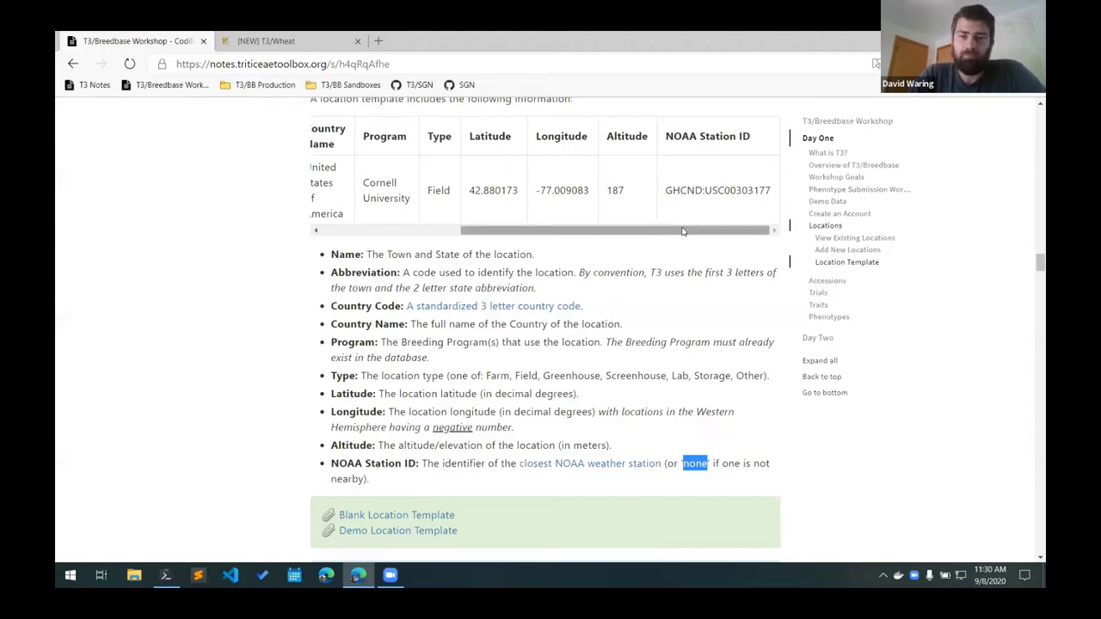
left_click_drag(597, 231, 456, 223)
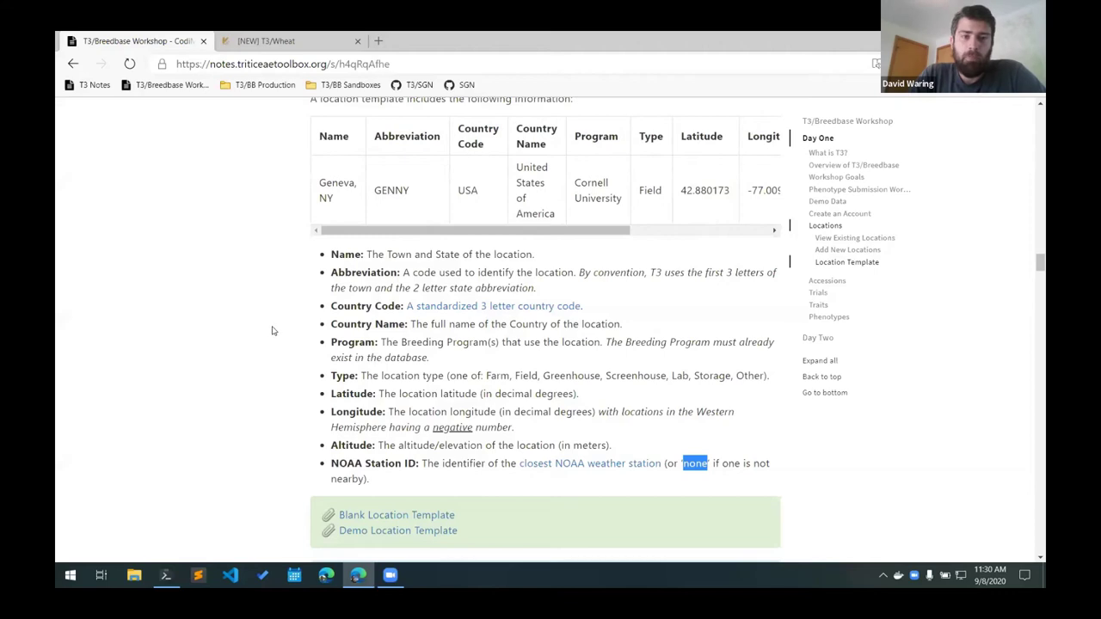
Download demo_locations.xls from the Demo Location Template link.
scroll(272, 331, "down", 2)
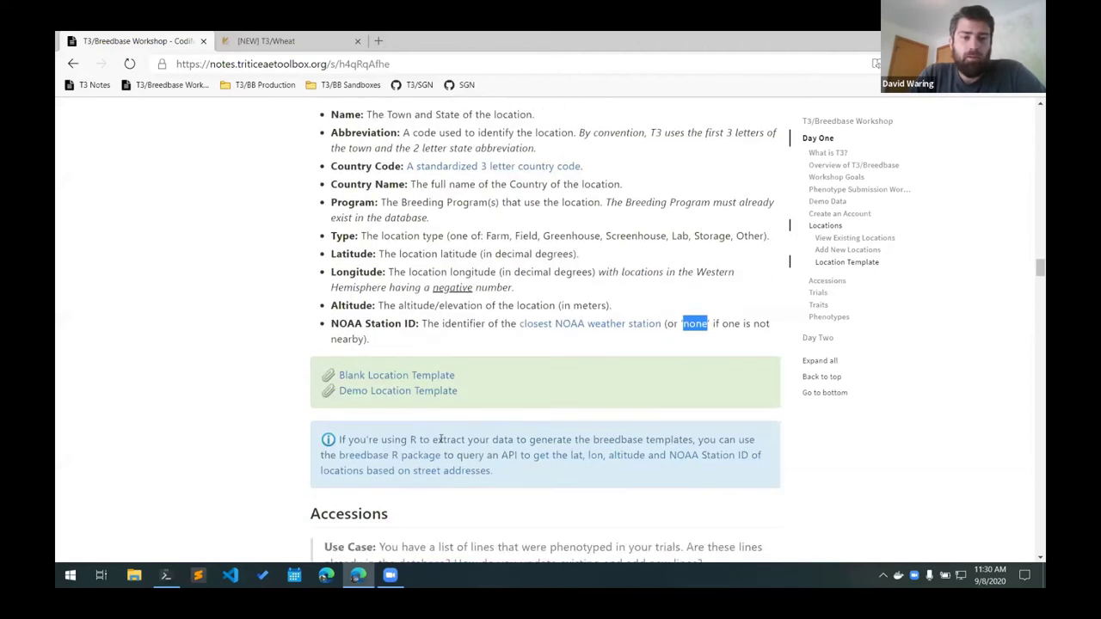
left_click(410, 396)
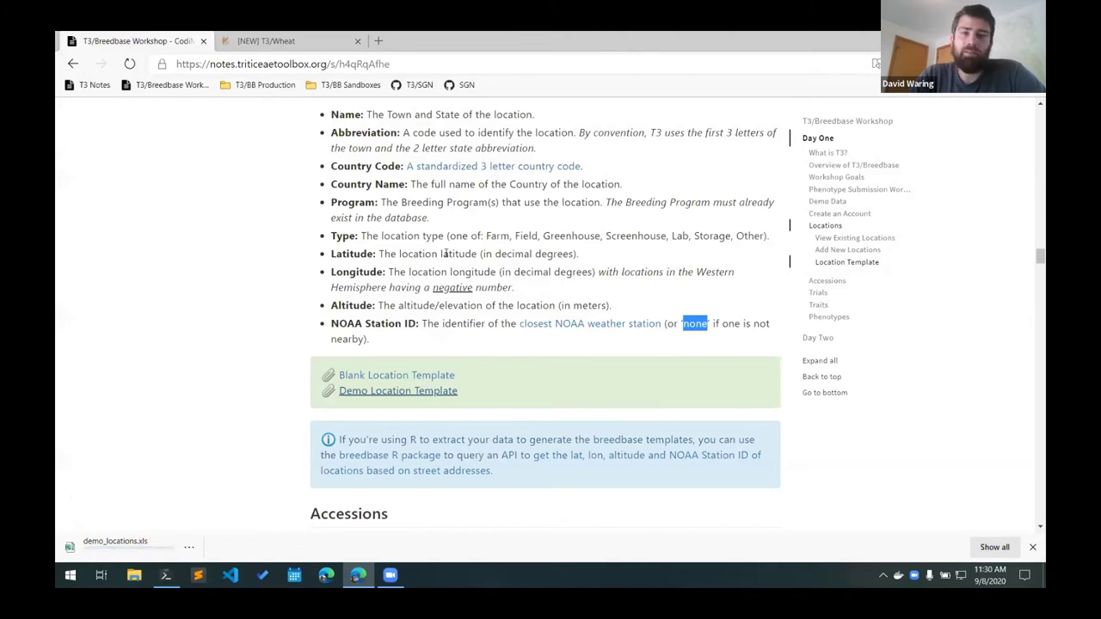
scroll(444, 253, "up", 2)
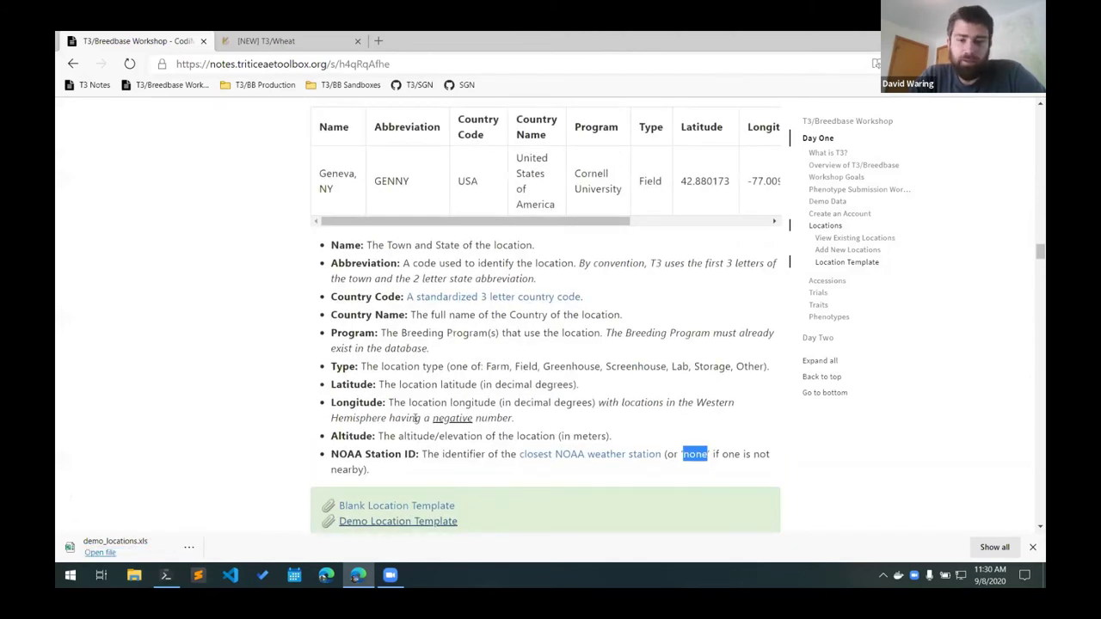
scroll(417, 418, "down", 2)
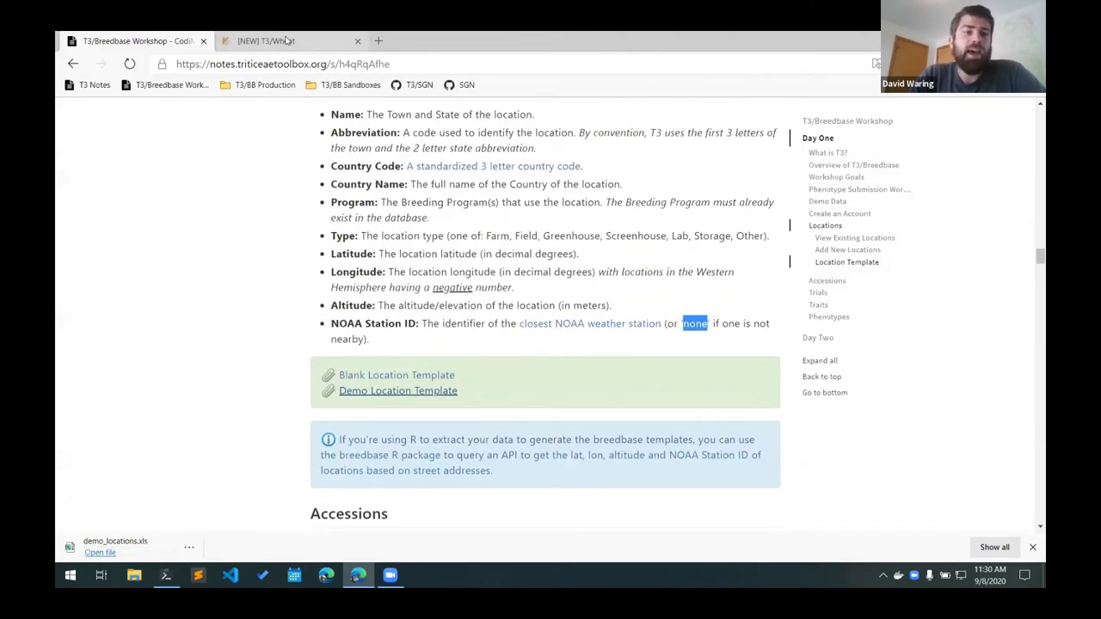
left_click(288, 40)
Upload demo_locations.xls through Upload New Locations, adding Geneva, NY successfully.
mouse_move(255, 131)
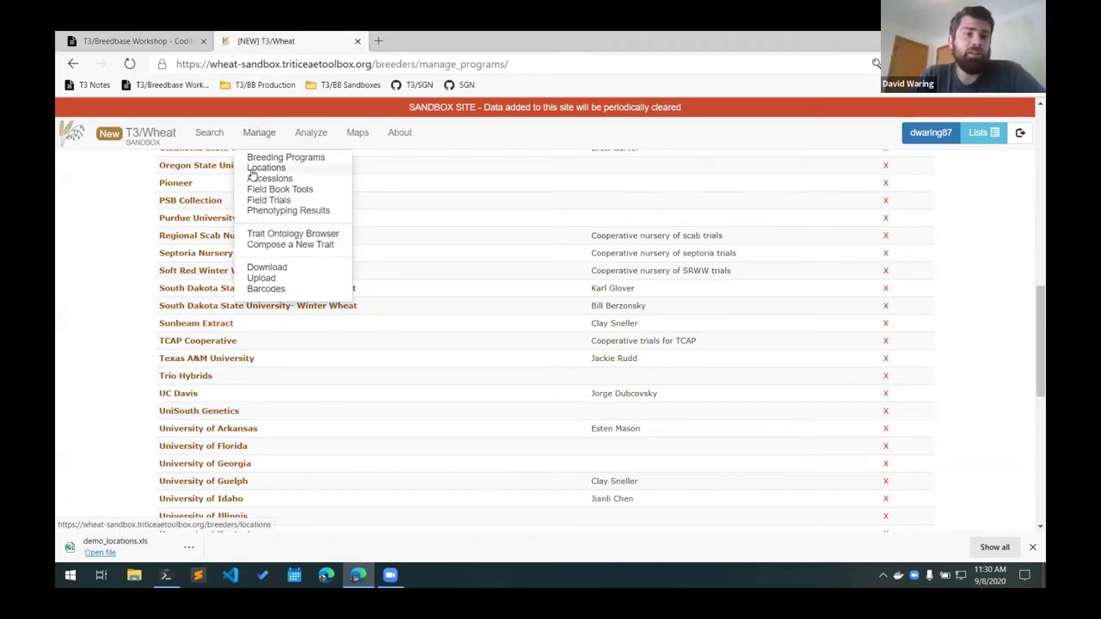
left_click(252, 170)
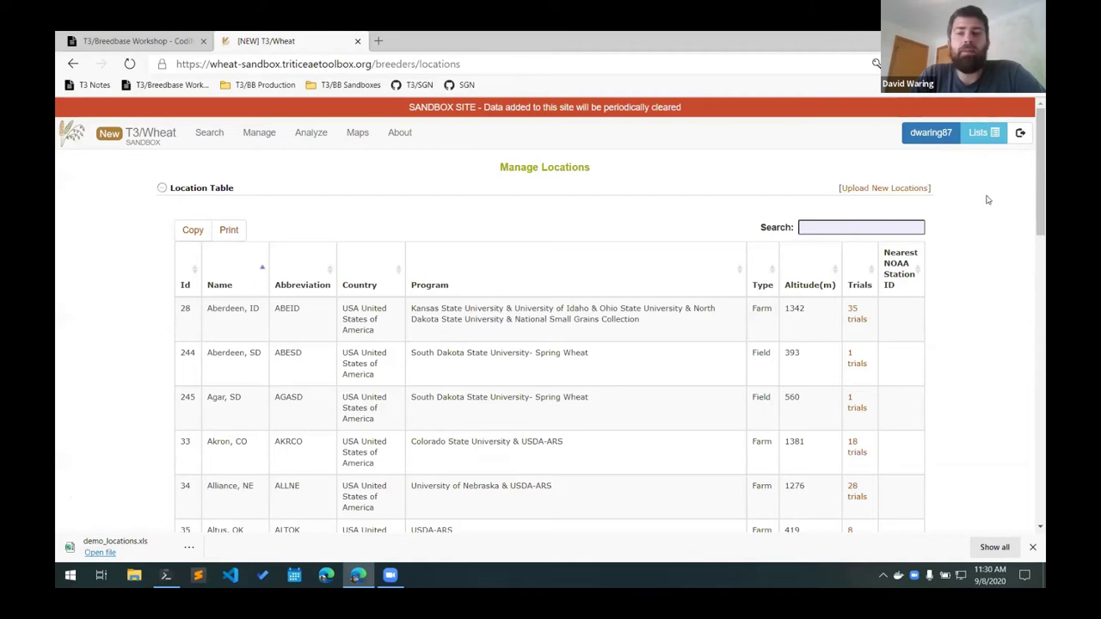
left_click(882, 188)
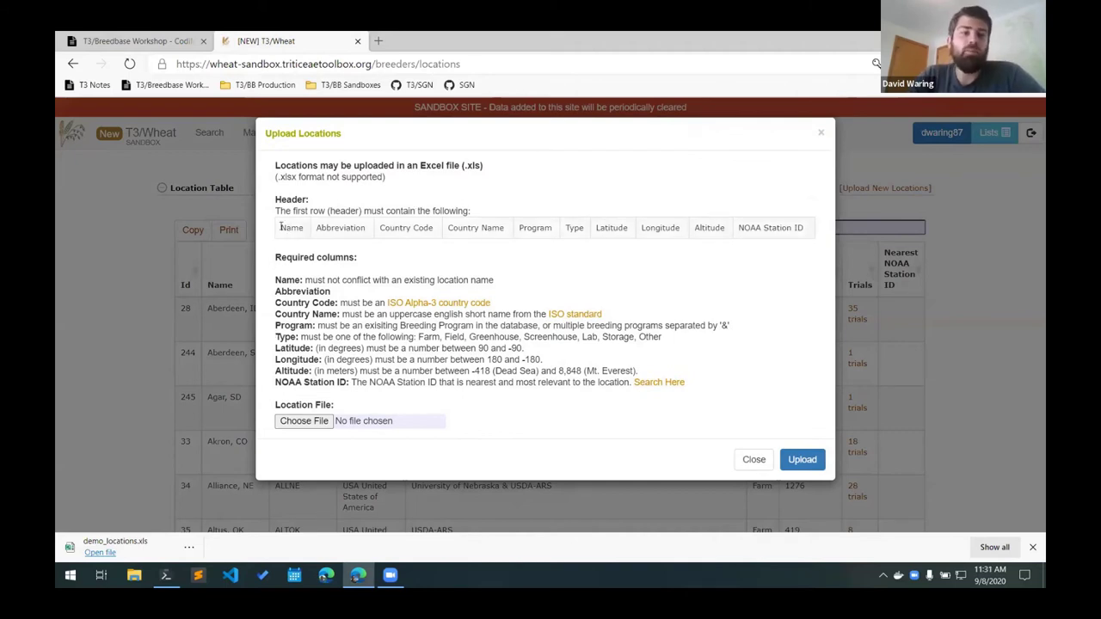
left_click_drag(280, 226, 816, 239)
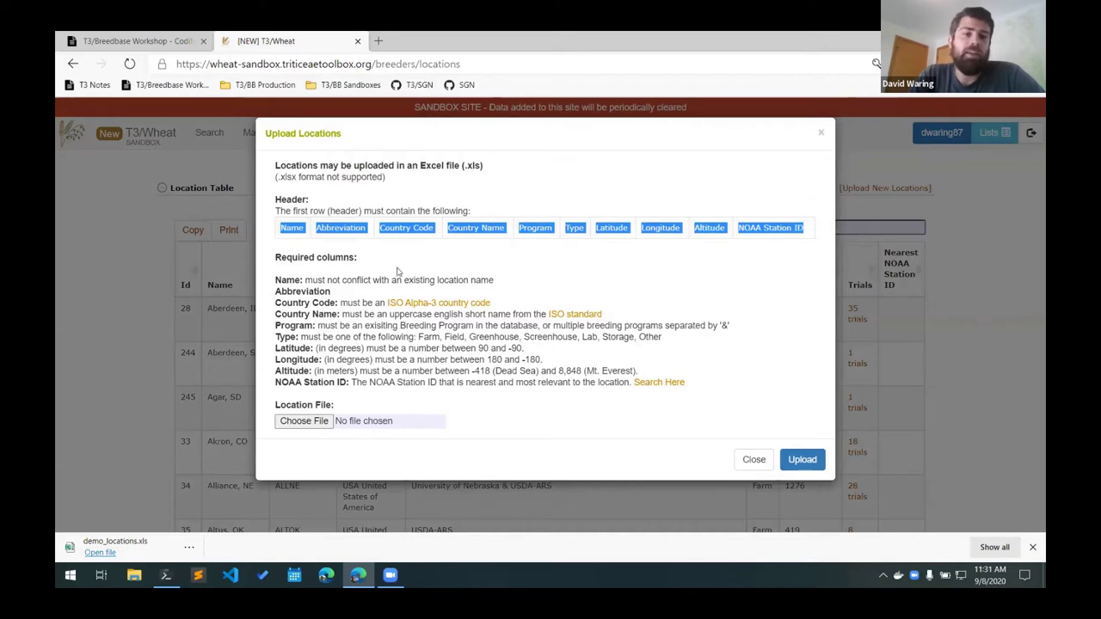
left_click(316, 334)
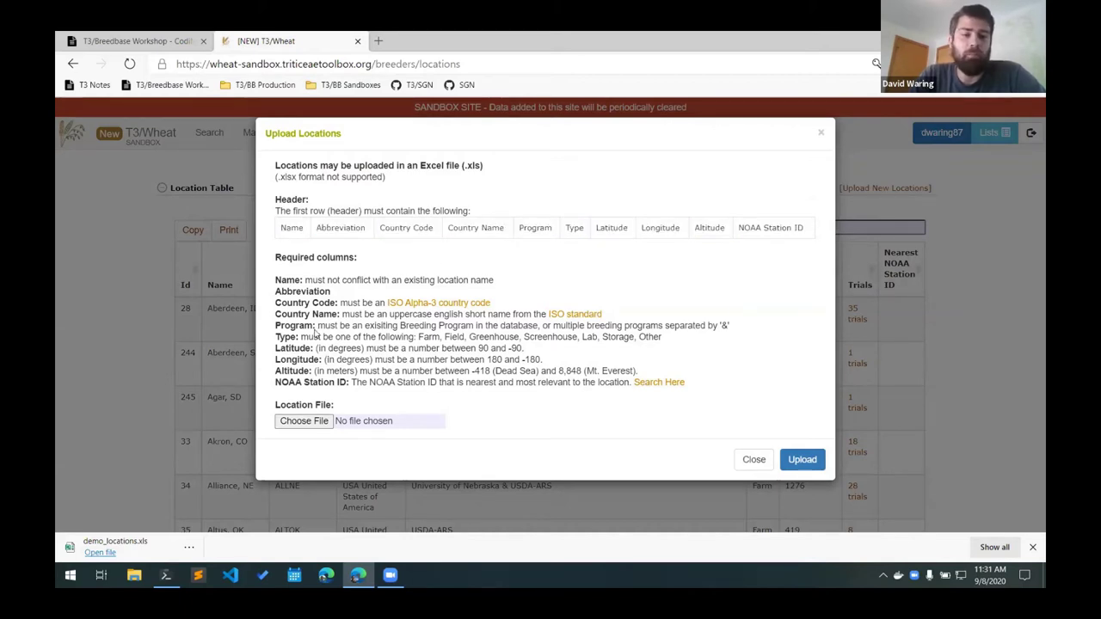
left_click(304, 421)
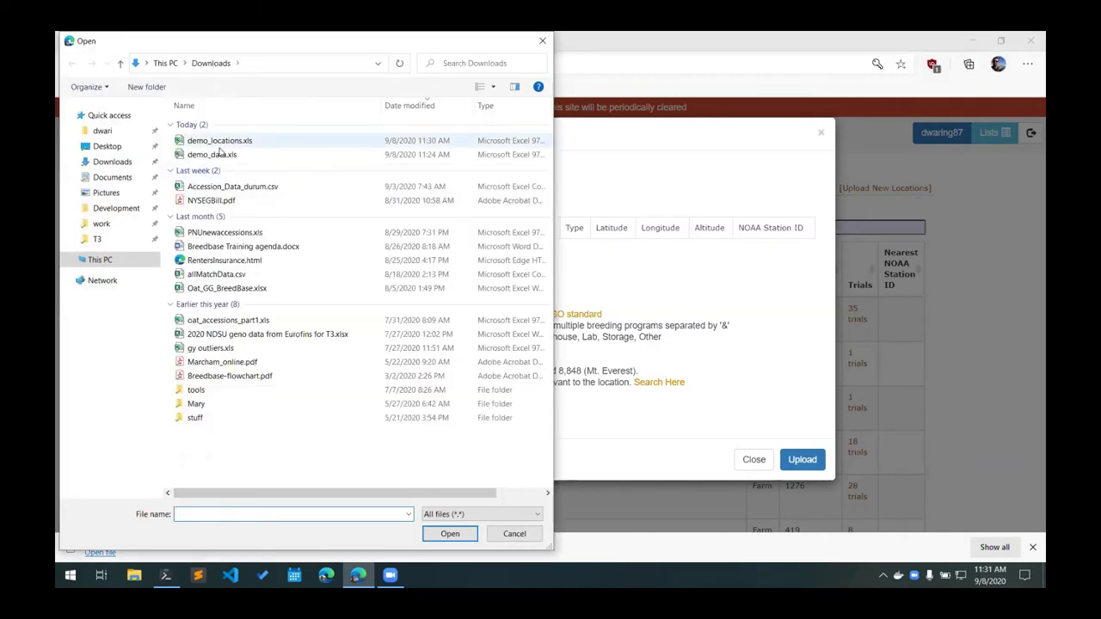
double_click(207, 141)
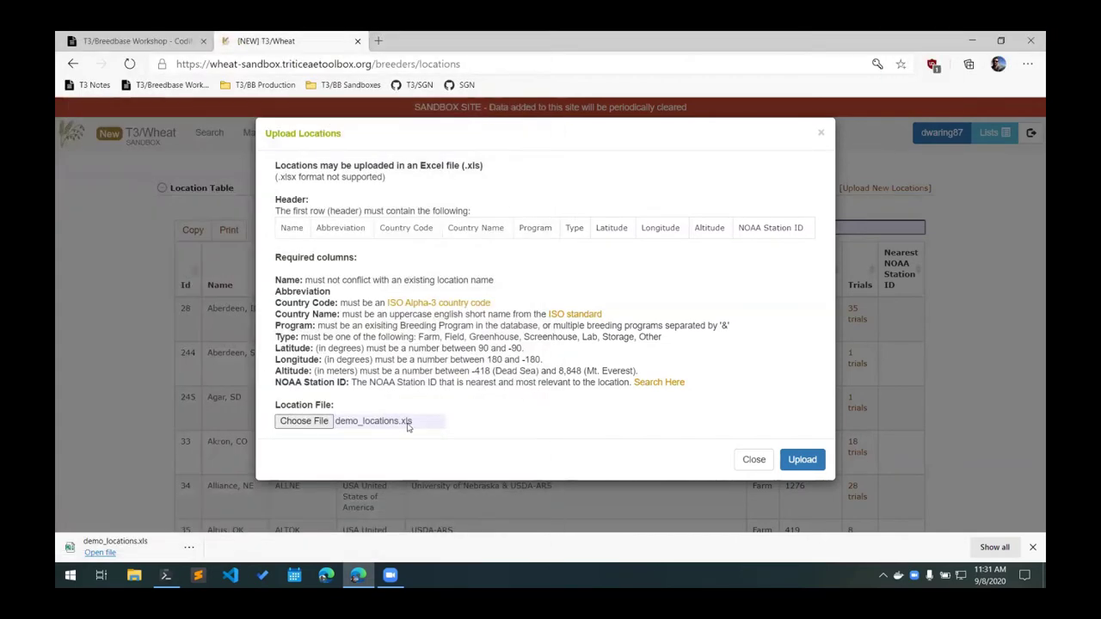
left_click(803, 458)
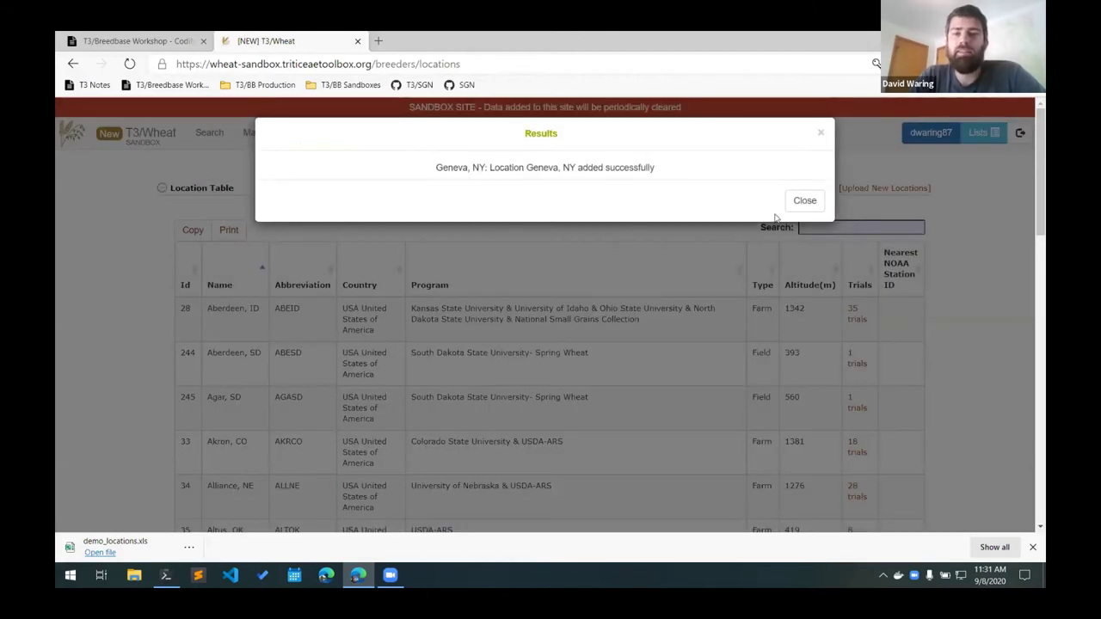
left_click(817, 205)
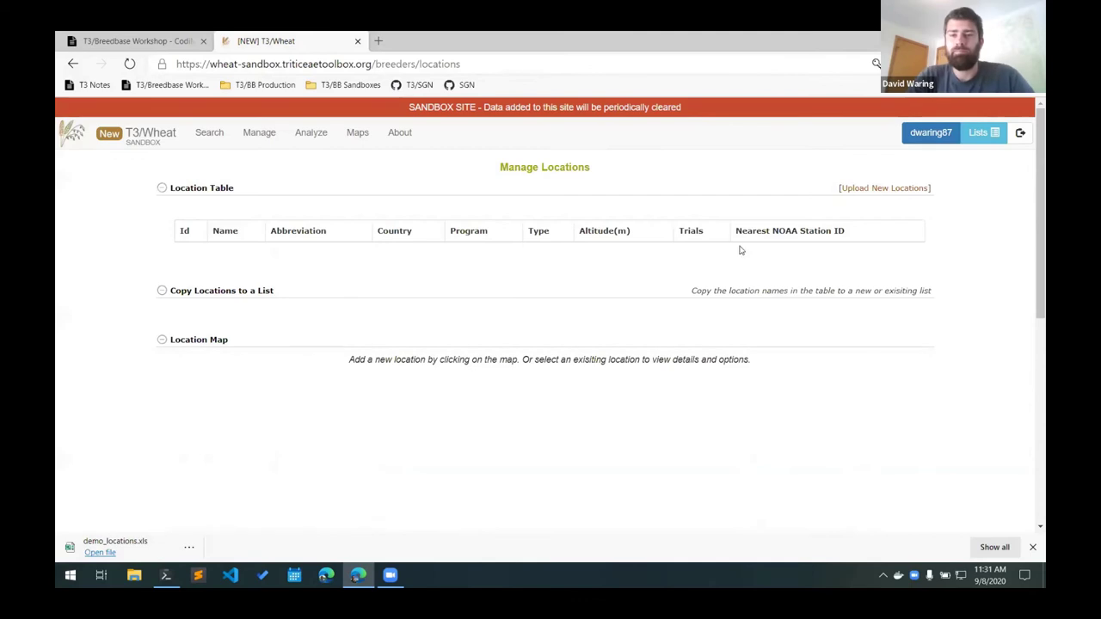
Search the location table for 'geneva', showing Geneva, NY (ID 257, GENNY).
left_click(836, 226)
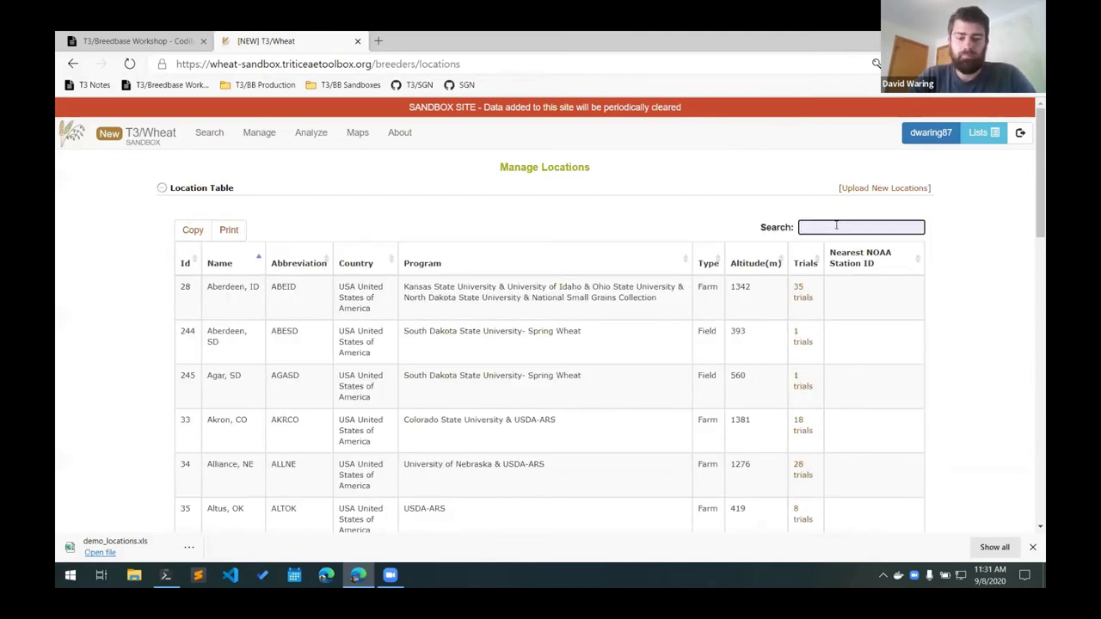
type("geneva")
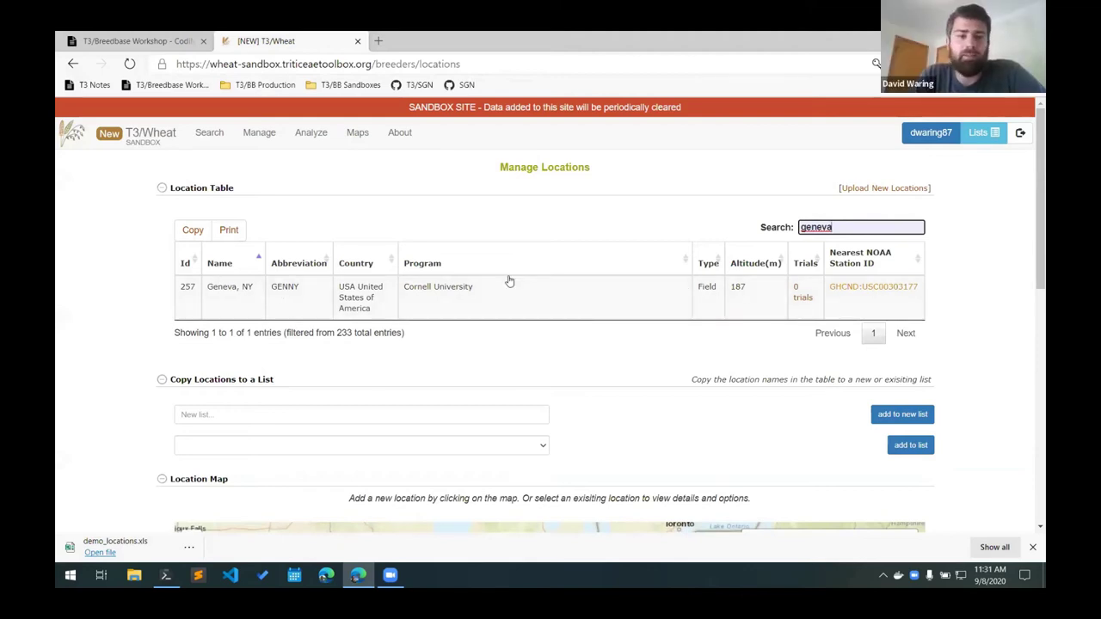
left_click(142, 246)
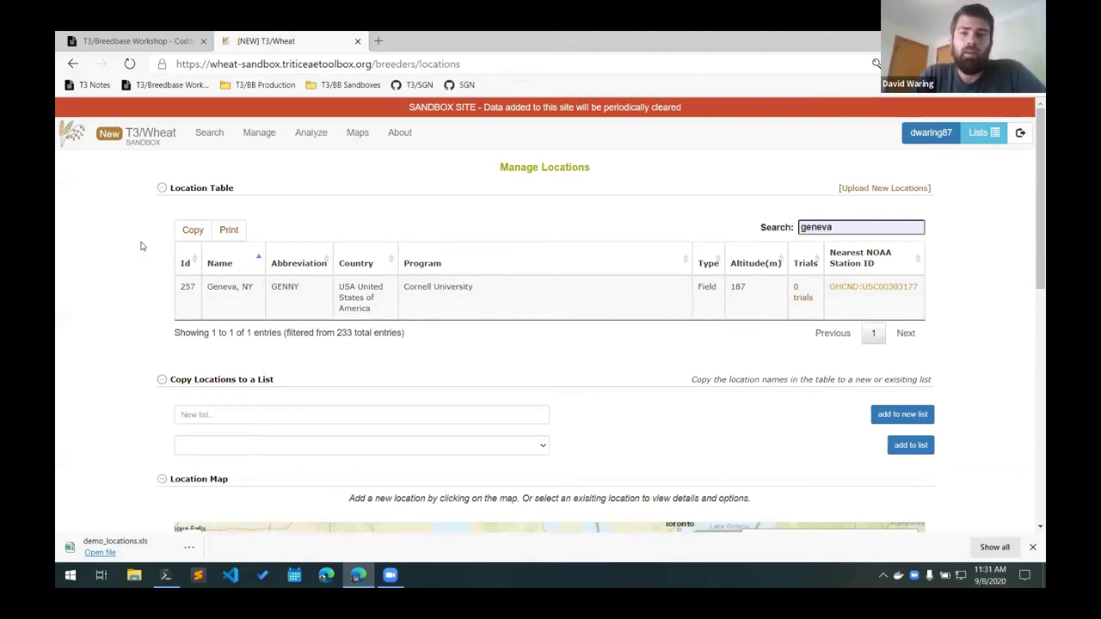
Zoom and pan the location map toward Olean and mark a spot for a new location.
scroll(142, 246, "down", 2)
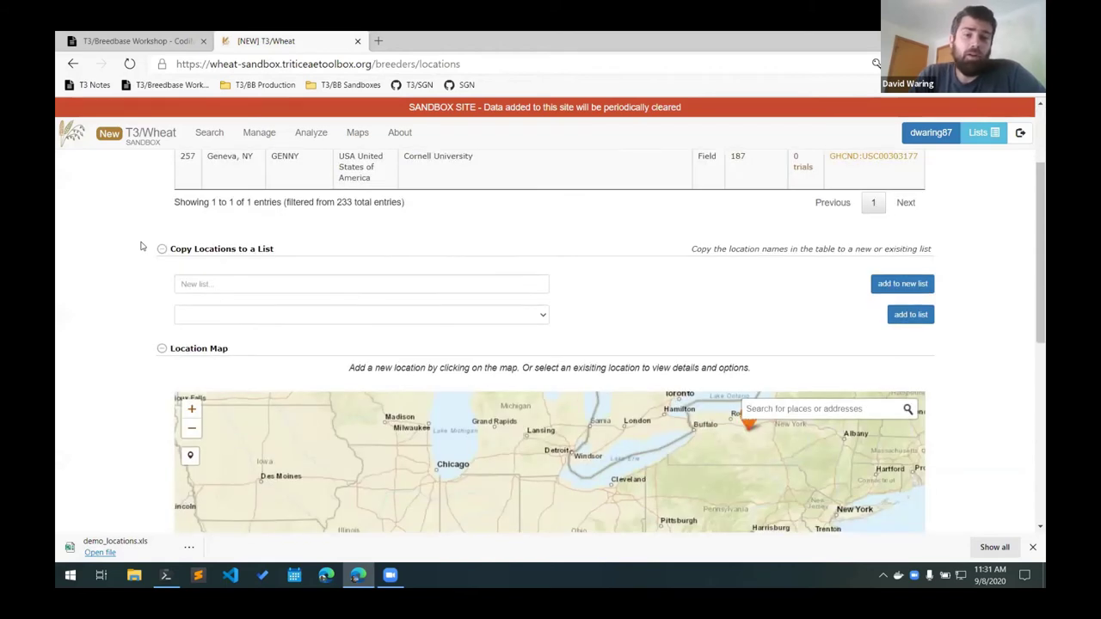
scroll(142, 246, "down", 2)
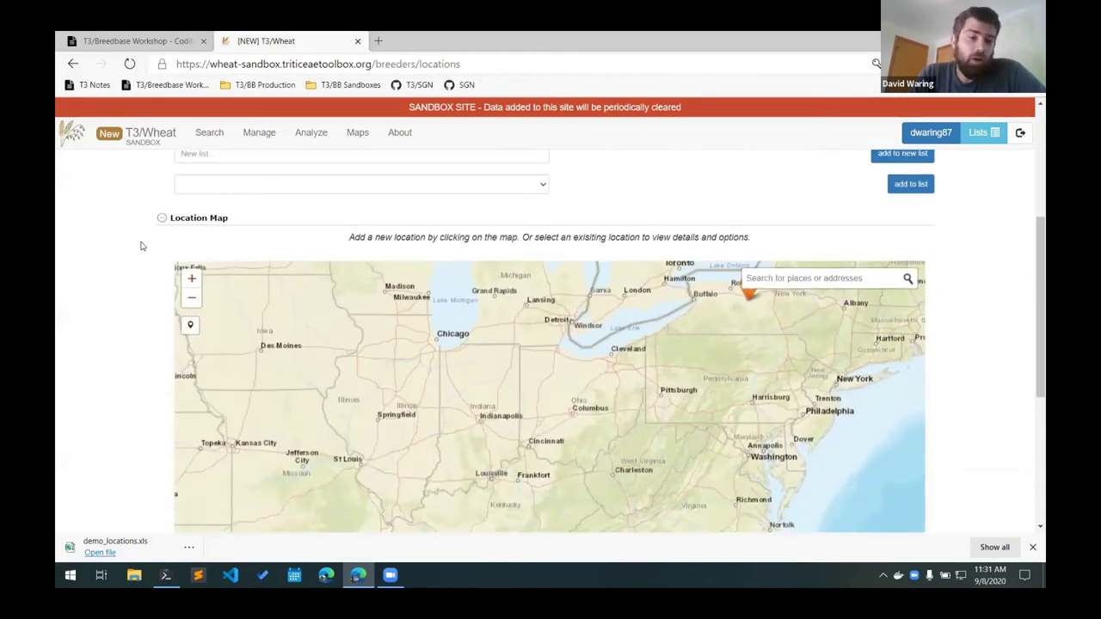
scroll(142, 246, "down", 2)
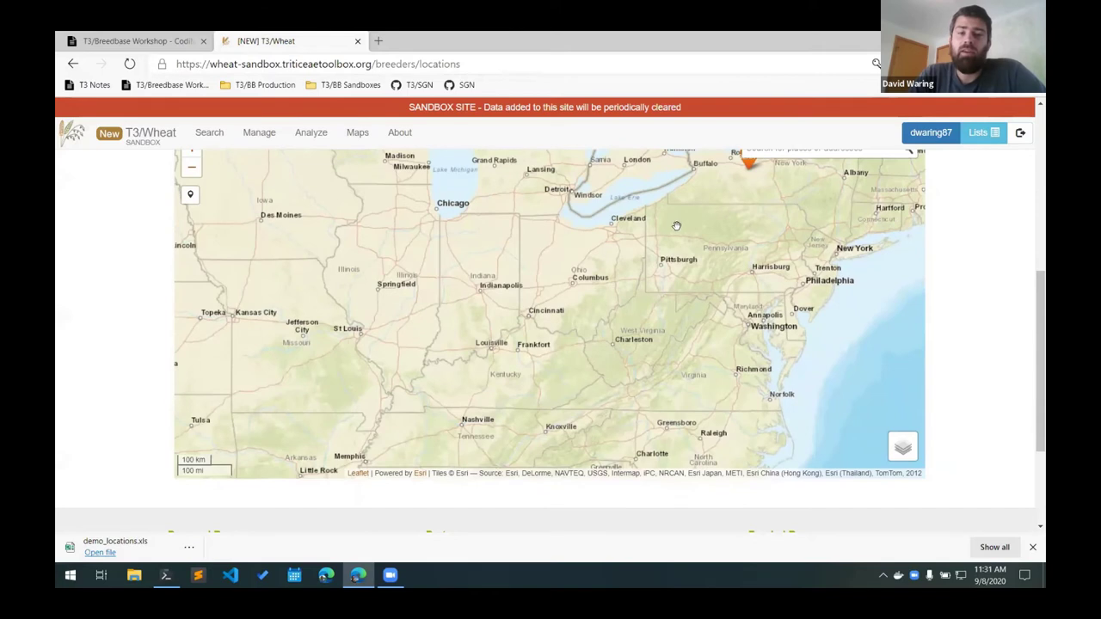
scroll(677, 226, "up", 3)
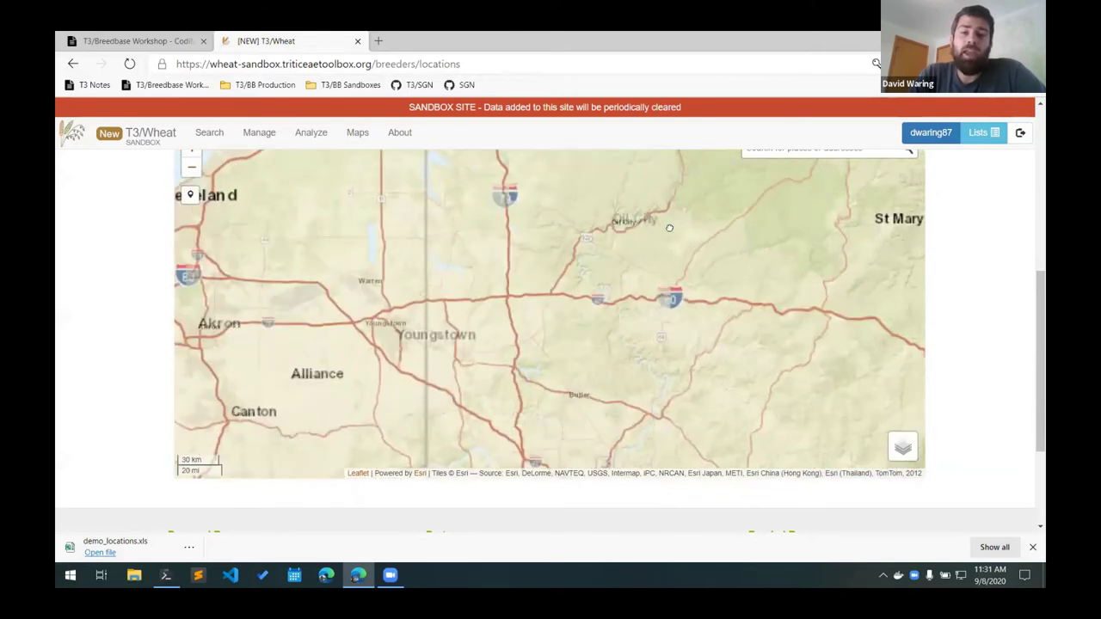
scroll(669, 228, "up", 1)
left_click_drag(669, 275, 477, 307)
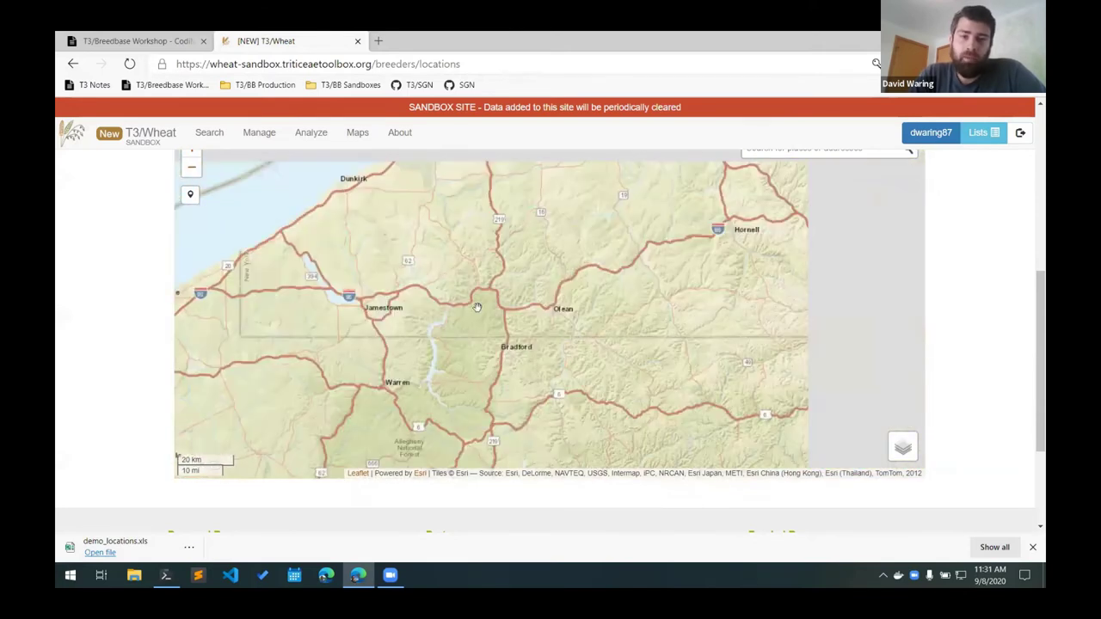
scroll(477, 307, "up", 1)
left_click_drag(705, 167, 560, 229)
left_click(559, 229)
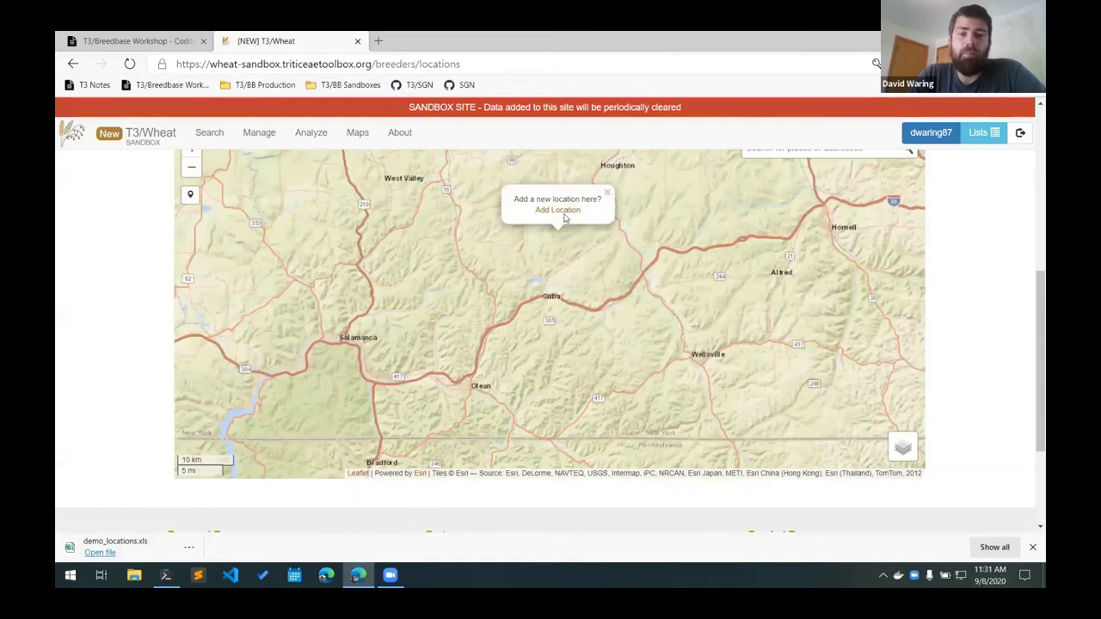
left_click(560, 211)
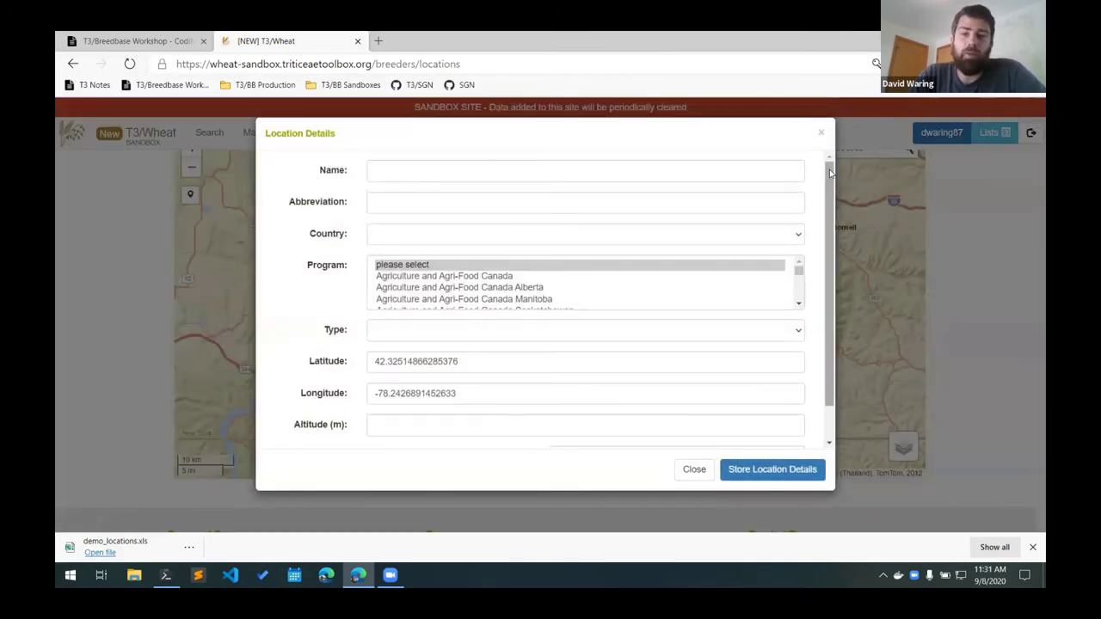
left_click_drag(830, 173, 823, 225)
scroll(834, 176, "up", 2)
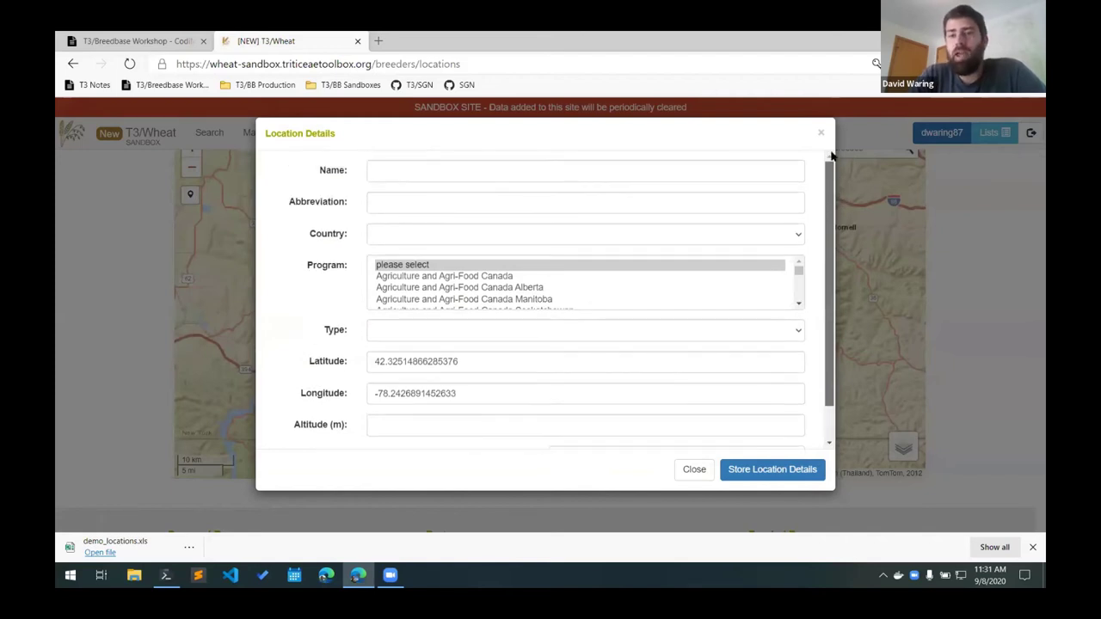
scroll(687, 256, "down", 2)
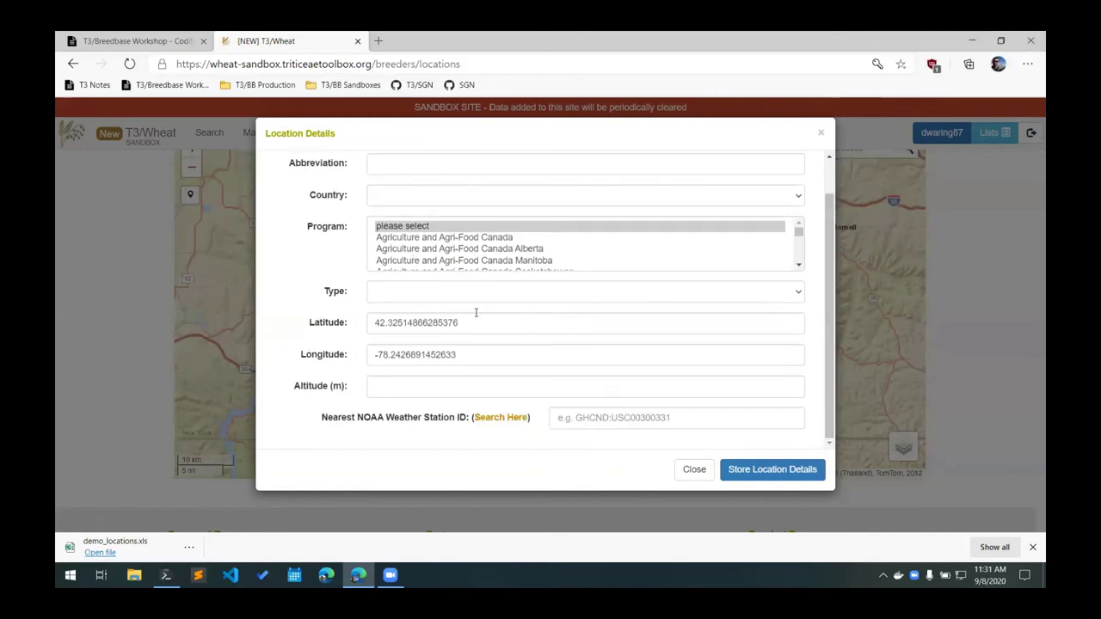
left_click(328, 353)
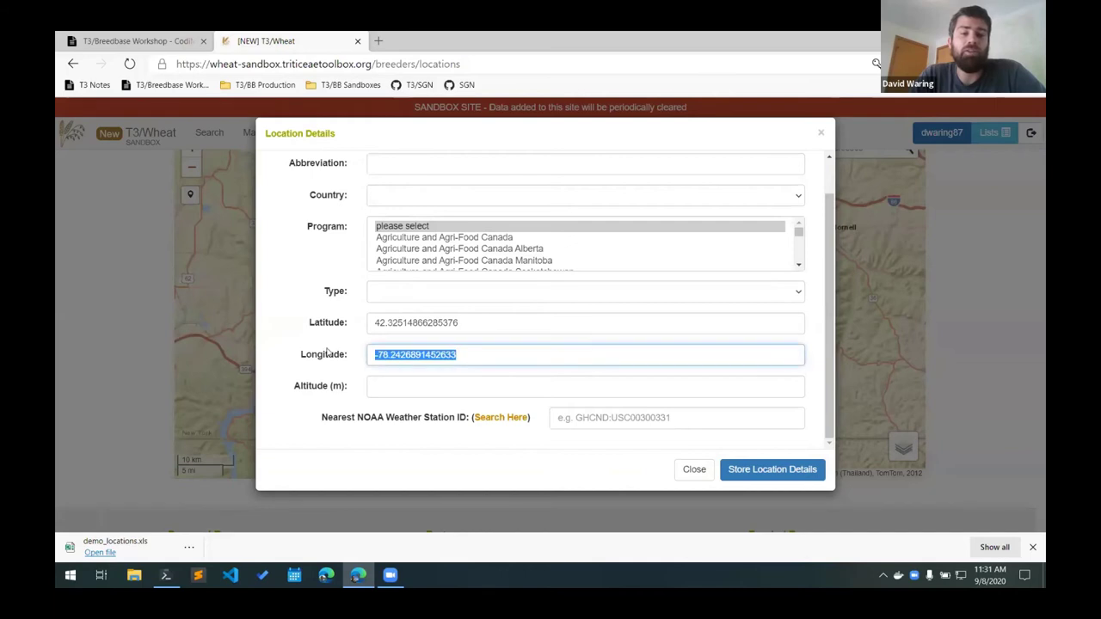
scroll(325, 315, "up", 2)
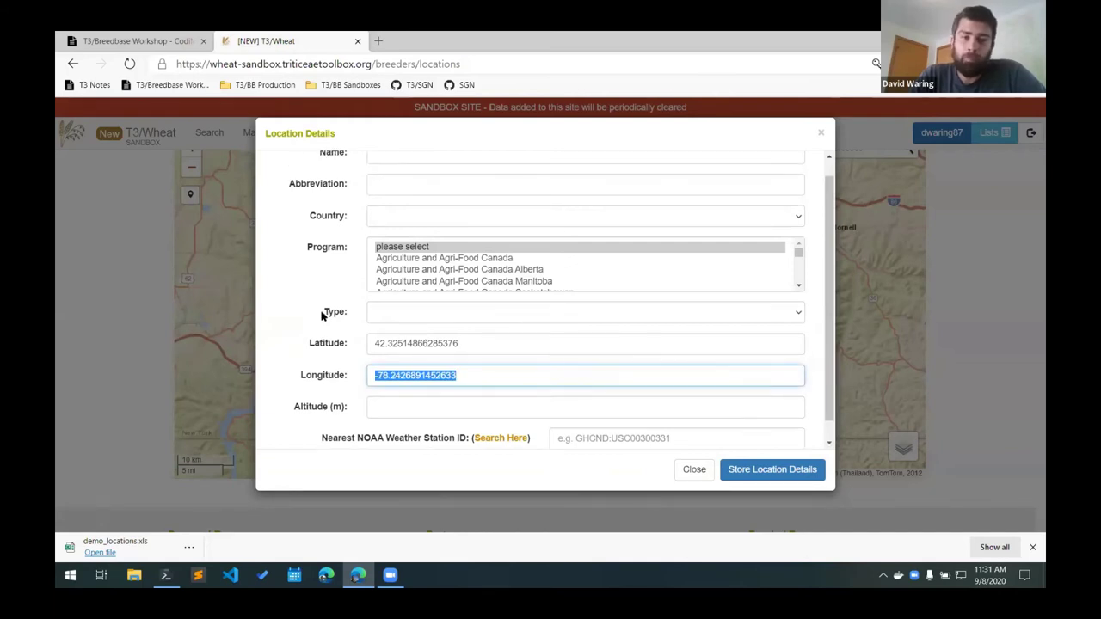
left_click(694, 469)
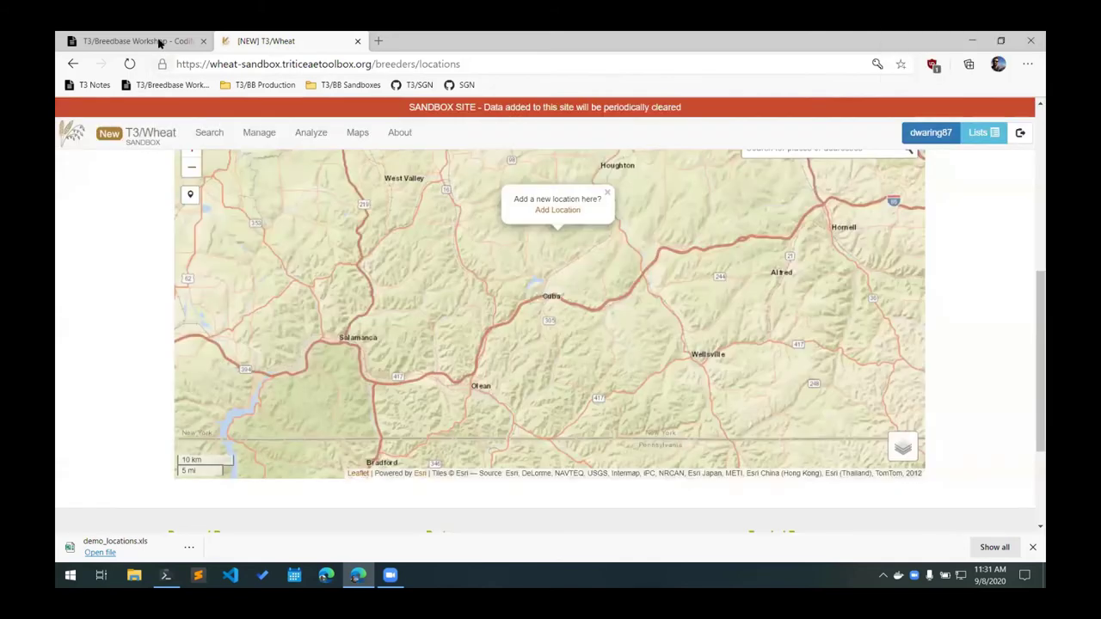
left_click(159, 43)
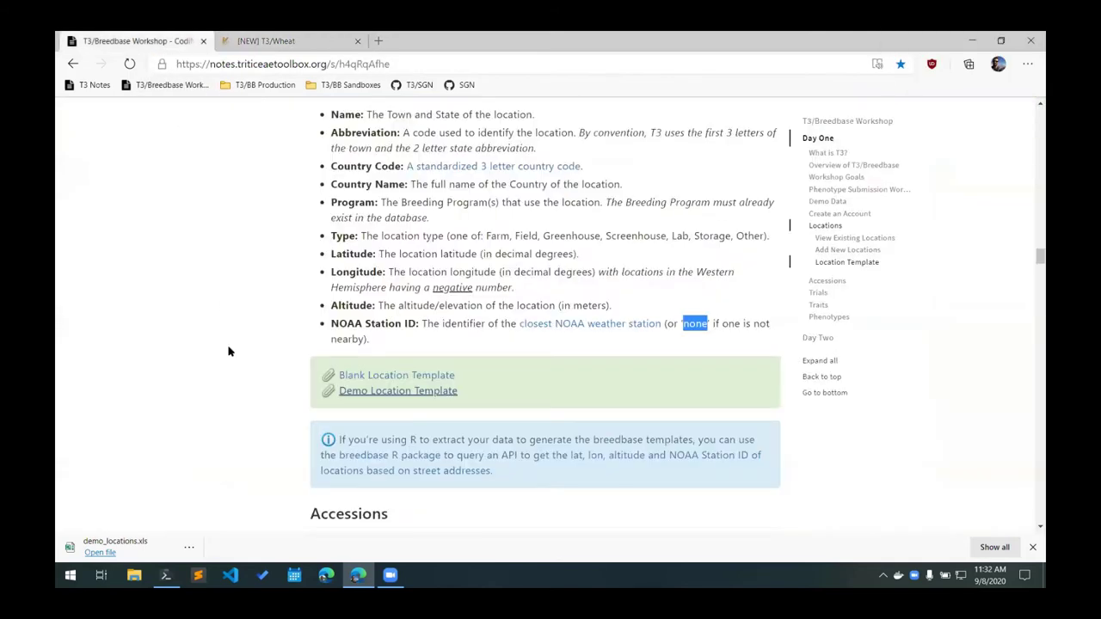
Show the Location Template field definitions and the breedbase R package tip in the notes.
scroll(228, 351, "down", 2)
left_click(220, 320)
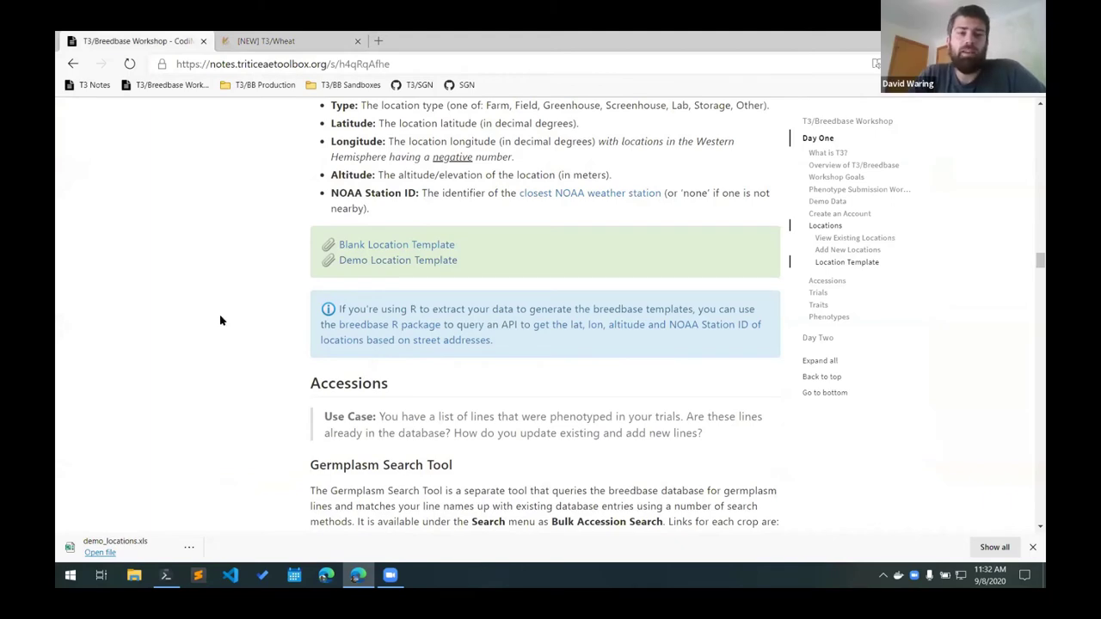
scroll(220, 320, "up", 2)
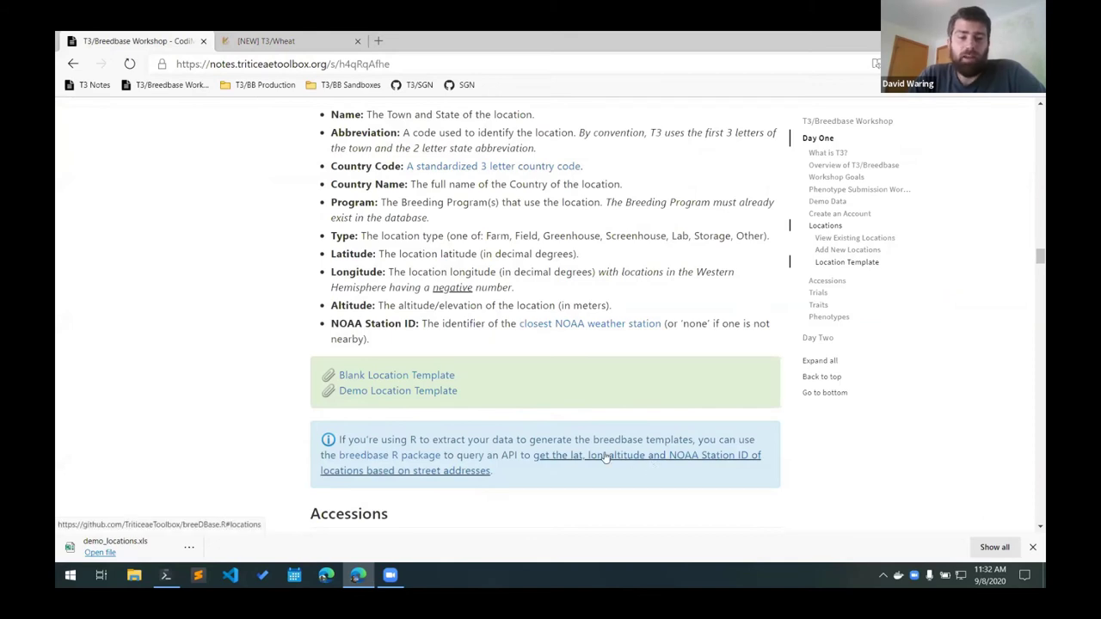
Open the breedbase R package page on GitHub and highlight the geocodeLocation example.
middle_click(415, 454)
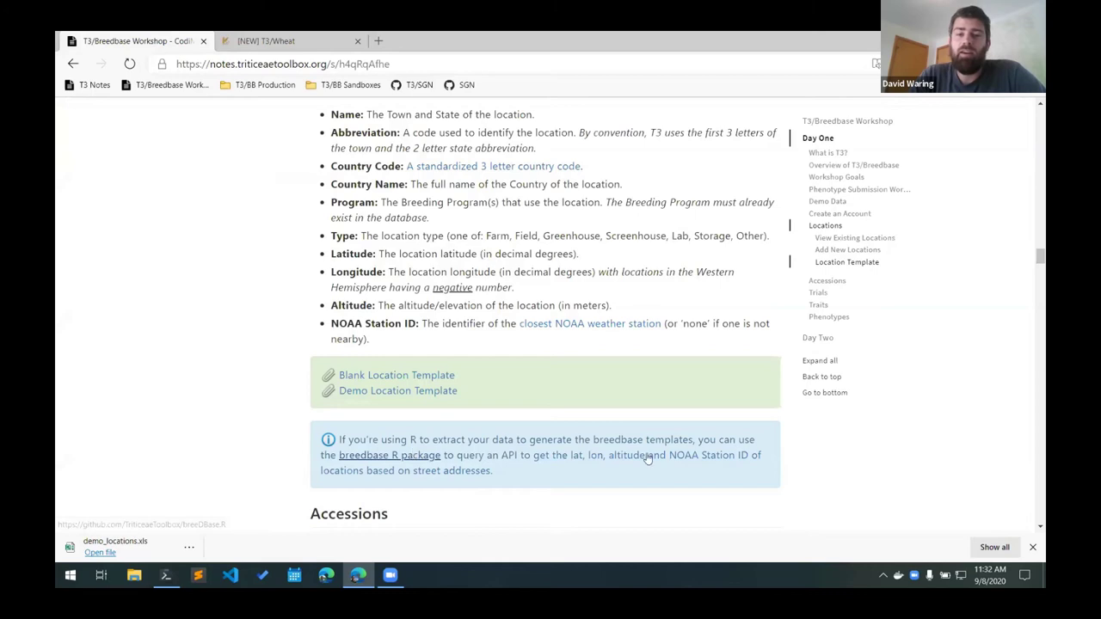
key("ctrl+Tab")
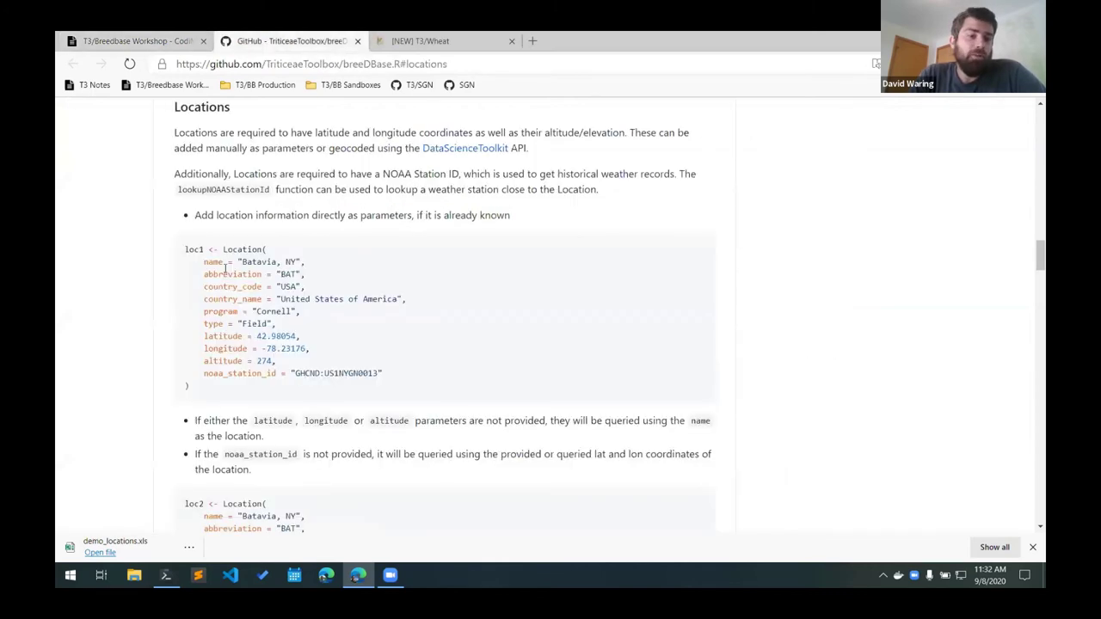
scroll(160, 301, "down", 5)
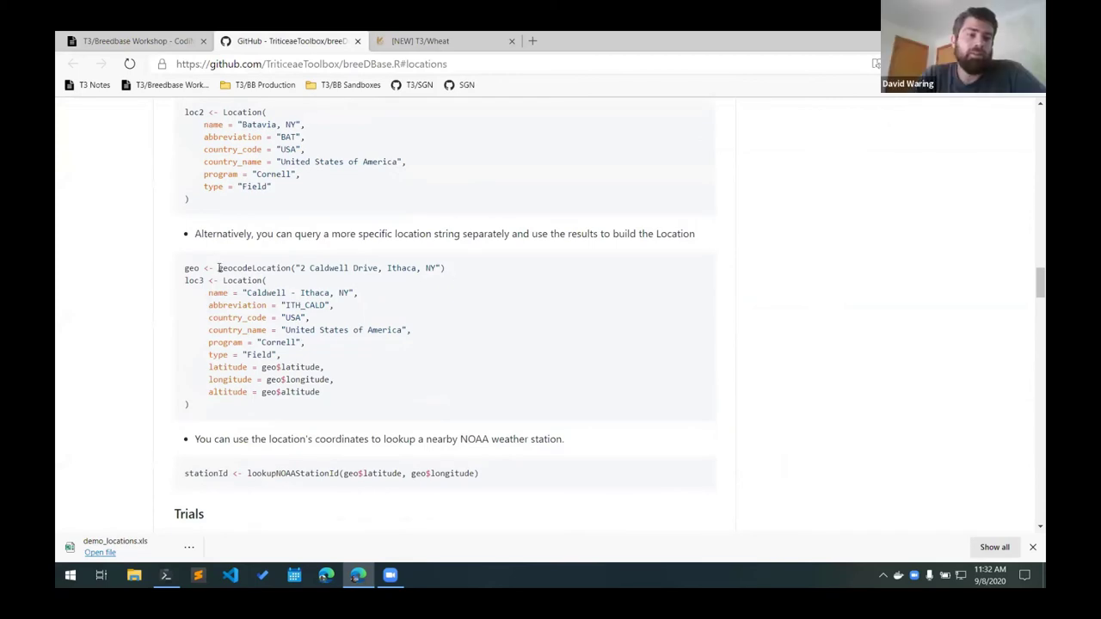
left_click_drag(217, 267, 449, 274)
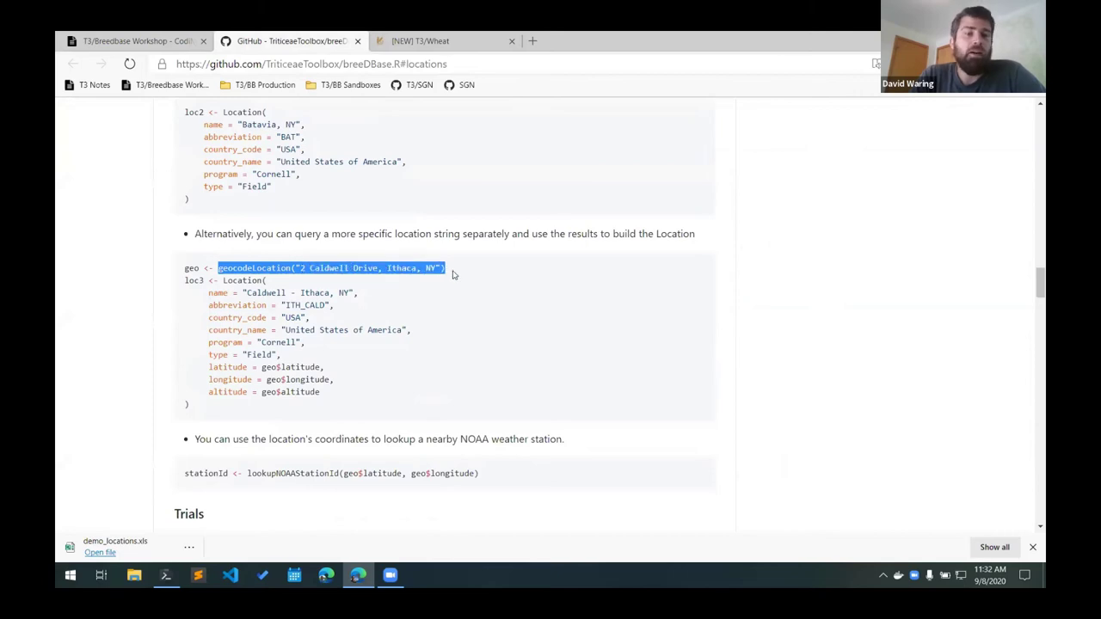
left_click(296, 268)
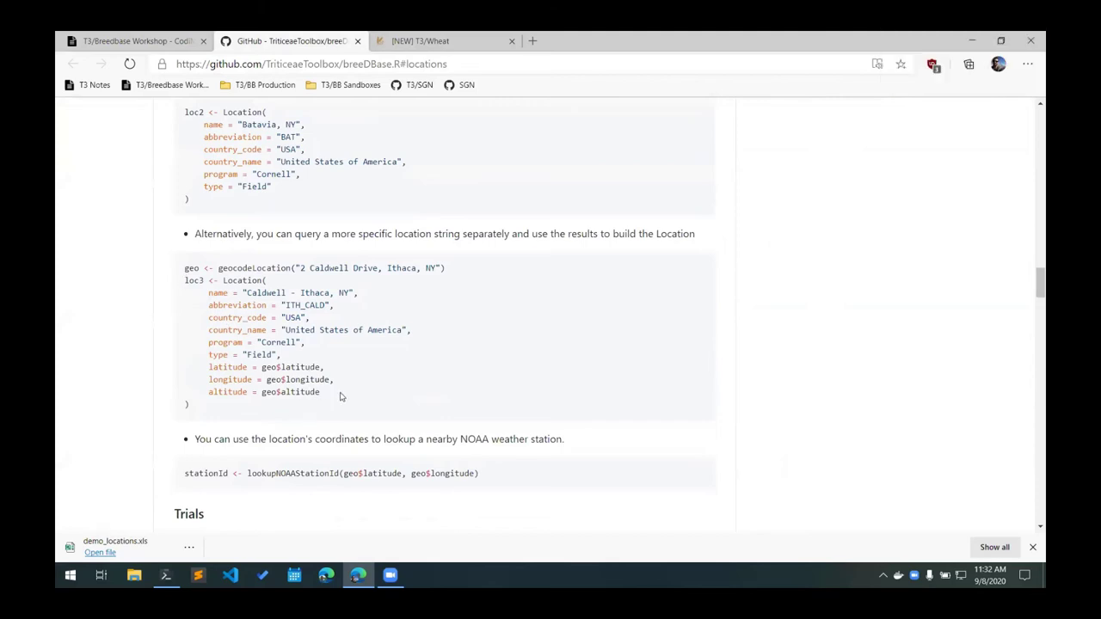
Highlight the lookupNOAAStationId function in the package's Locations section.
scroll(339, 396, "down", 2)
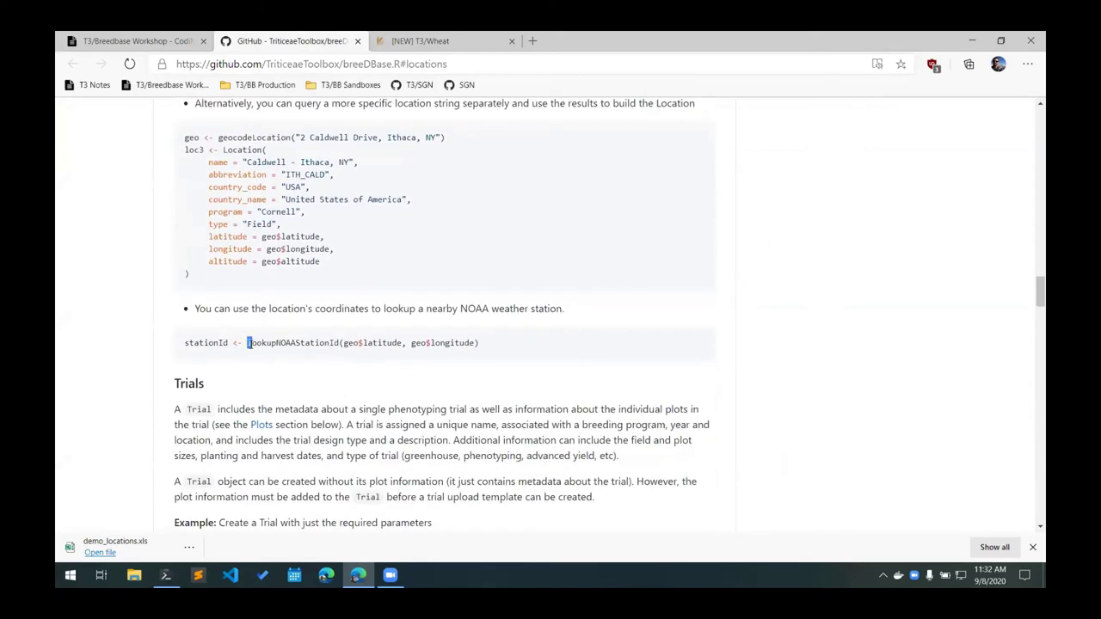
left_click_drag(247, 342, 340, 342)
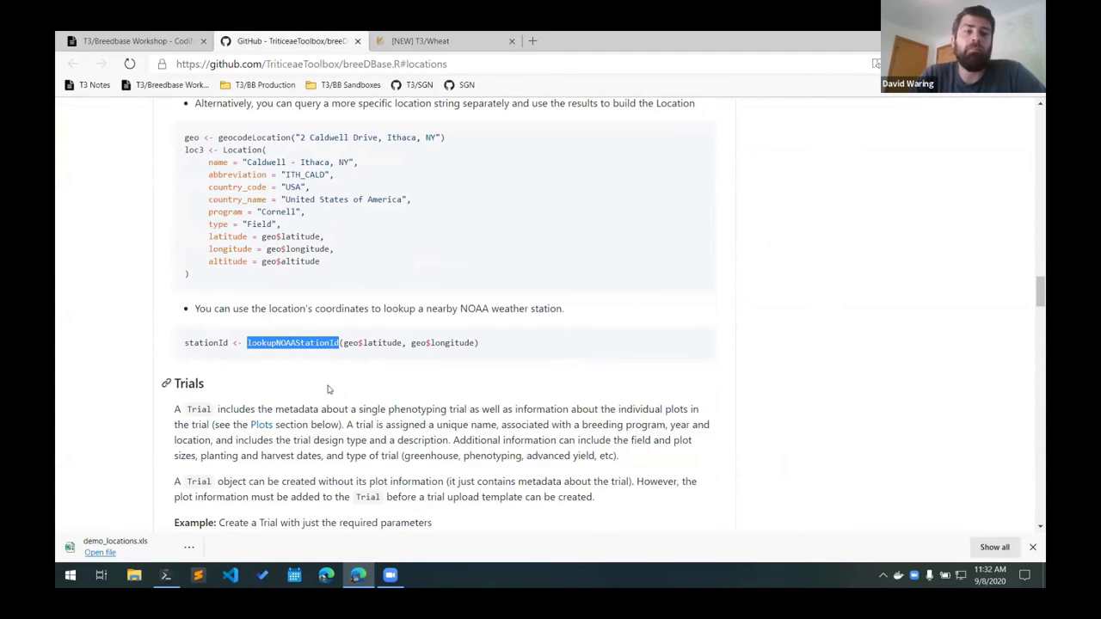
scroll(256, 268, "up", 2)
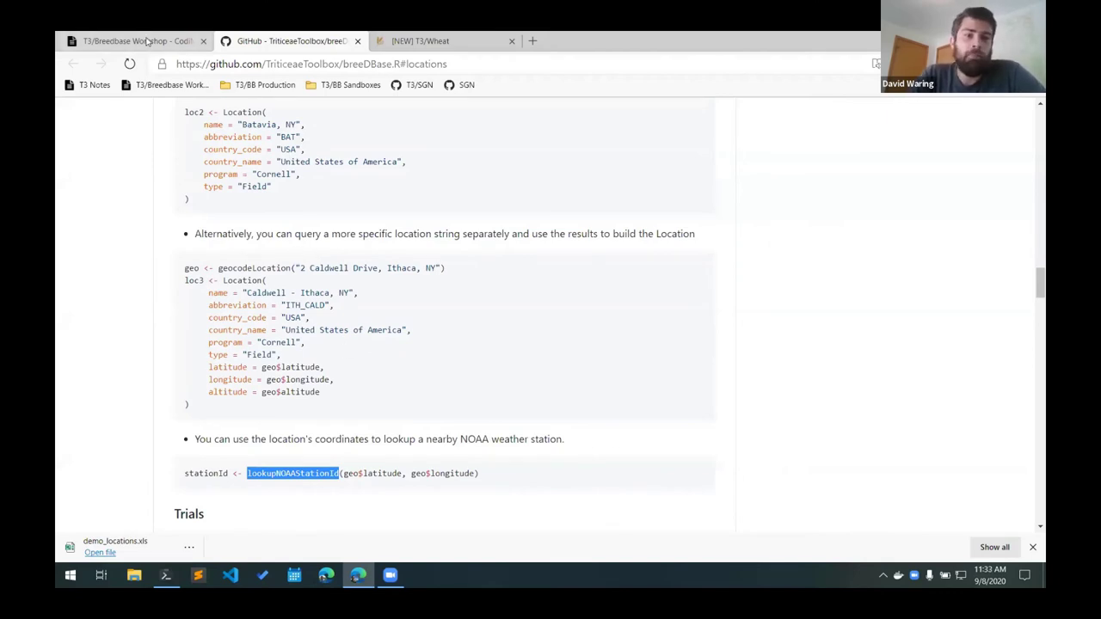
left_click(148, 42)
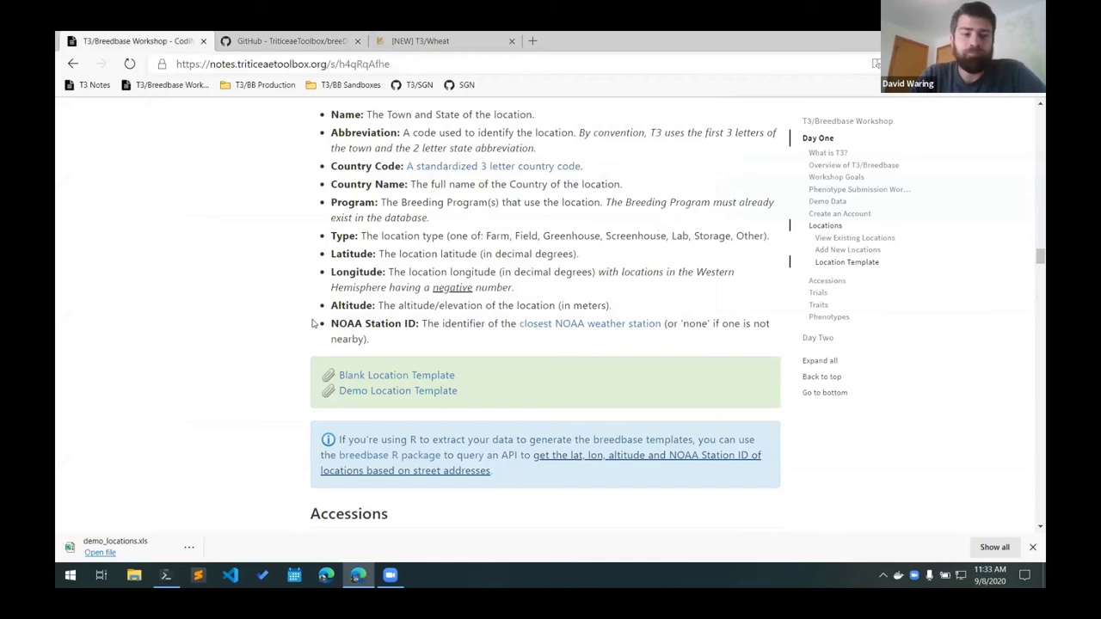
Return the notes to the Location Template table with its Geneva, NY example row.
scroll(311, 321, "up", 2)
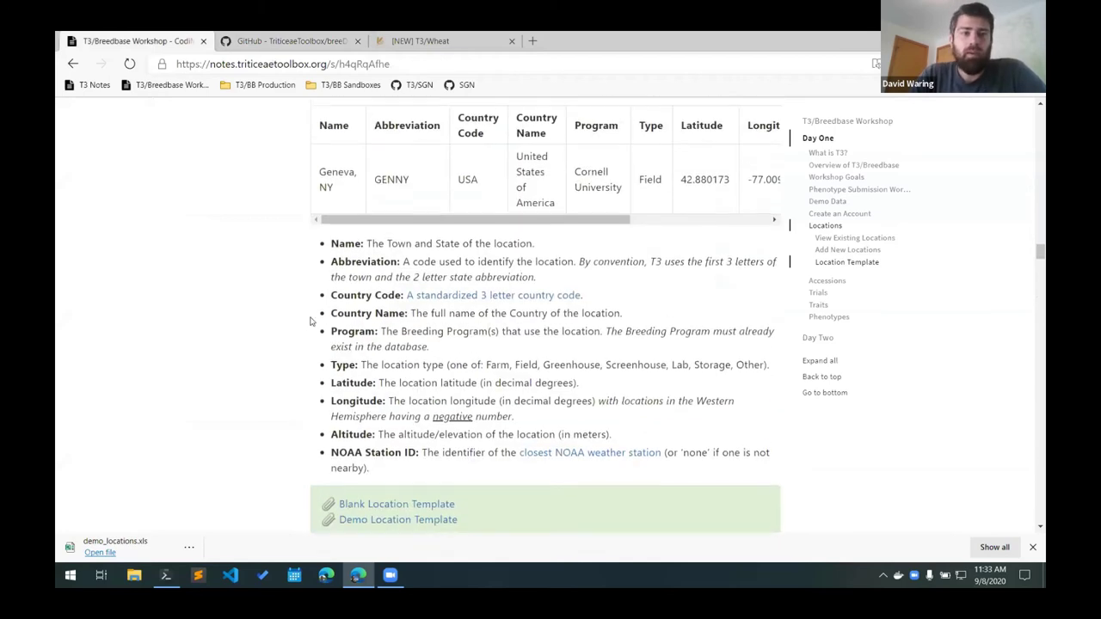
scroll(310, 320, "down", 2)
scroll(311, 321, "down", 1)
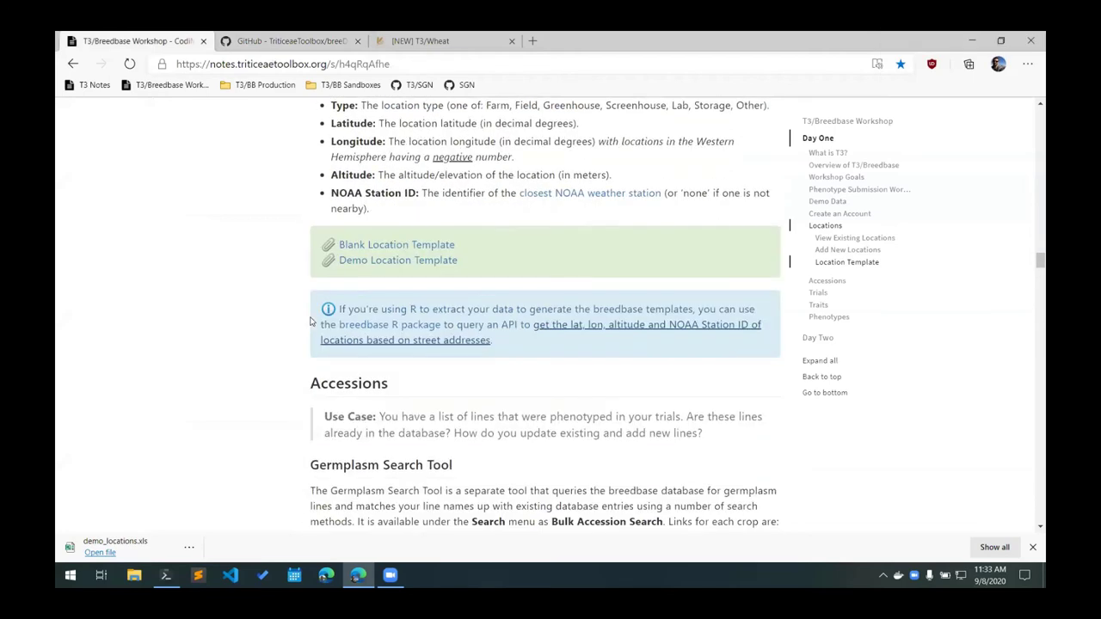
scroll(311, 321, "up", 3)
scroll(311, 321, "up", 1)
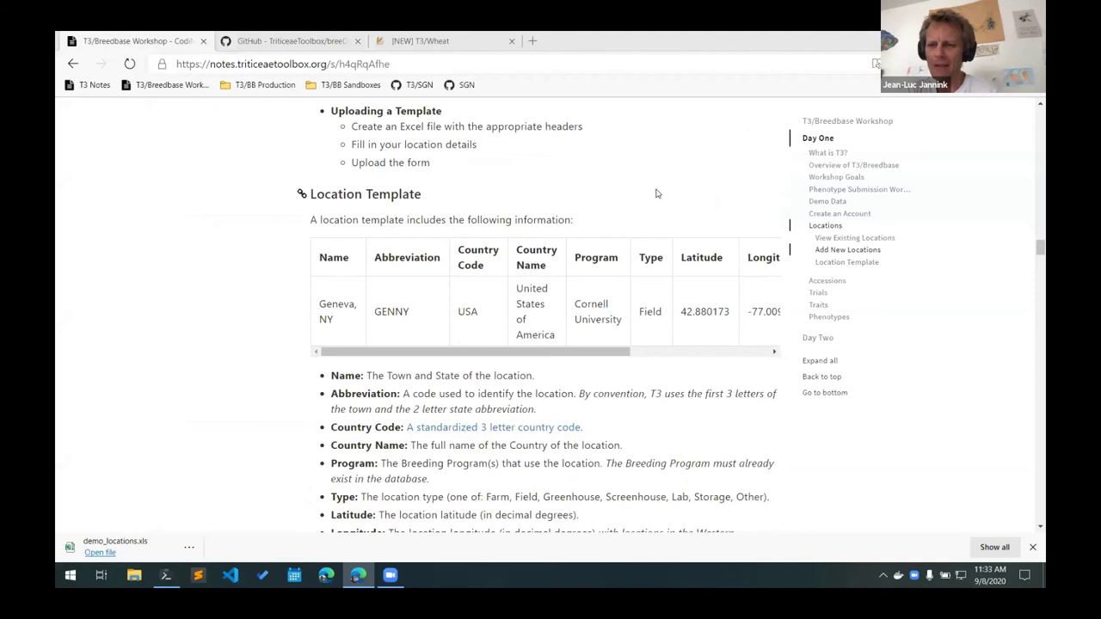
Load barley.triticeaetoolbox.org in a new browser tab.
left_click(397, 52)
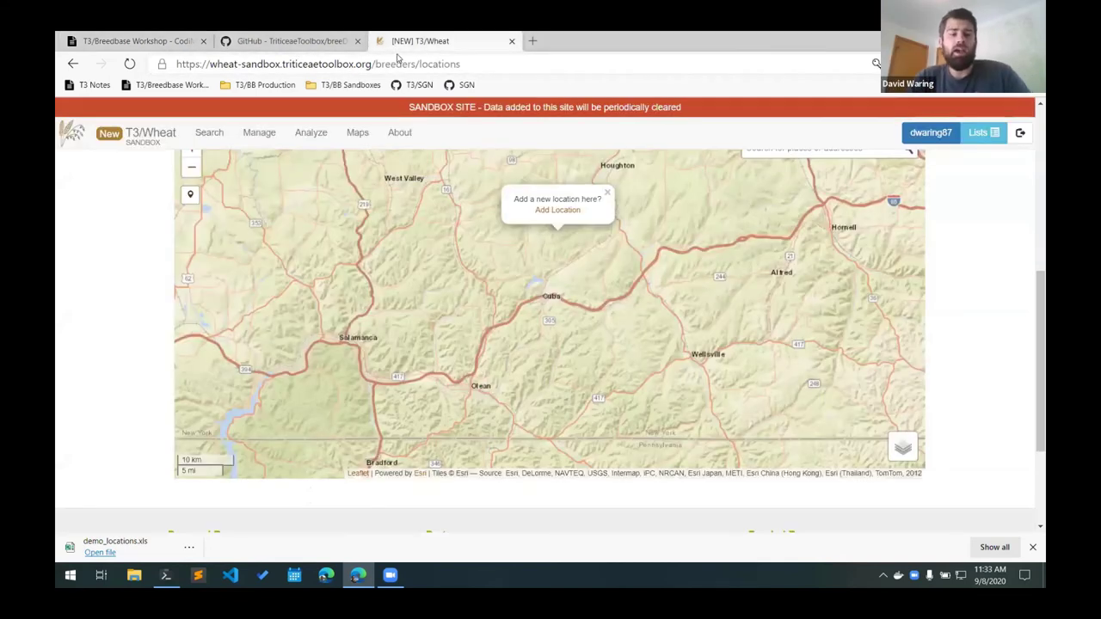
key("ctrl+t")
type("whea")
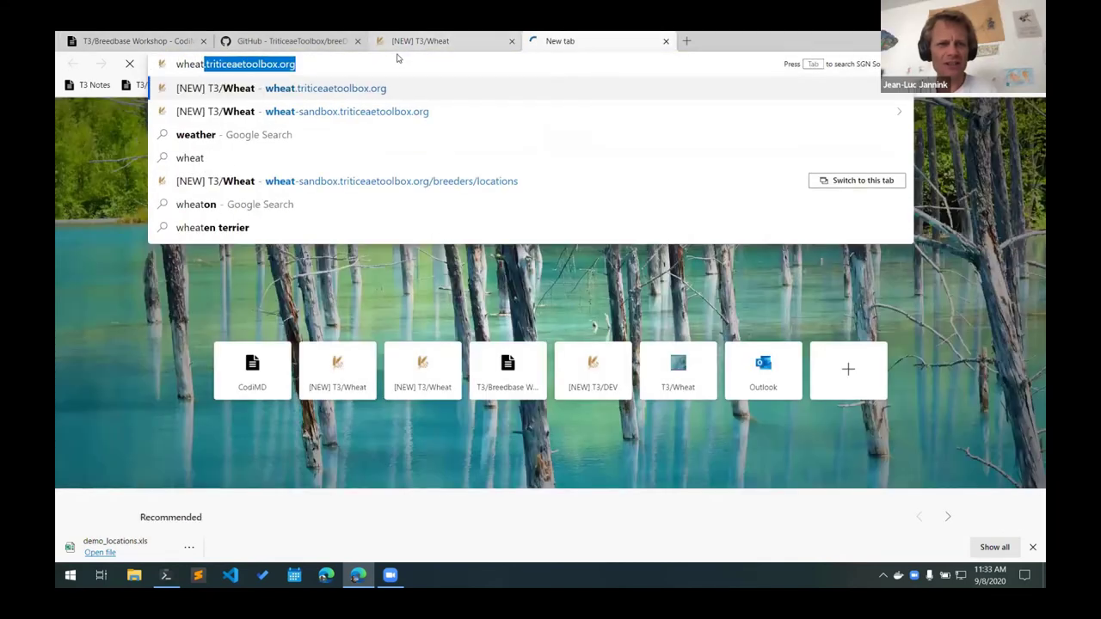
key("BackSpace")
key("BackSpace")
key("BackSpace")
key("BackSpace")
key("BackSpace")
type("barley.t")
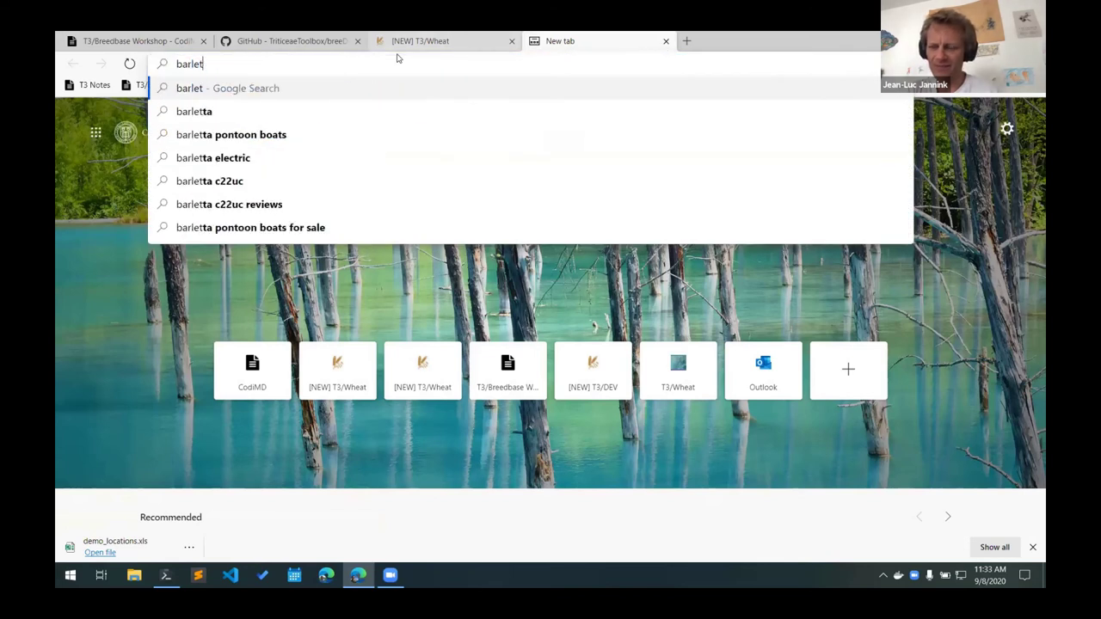
key("BackSpace")
type("y.")
key("Return")
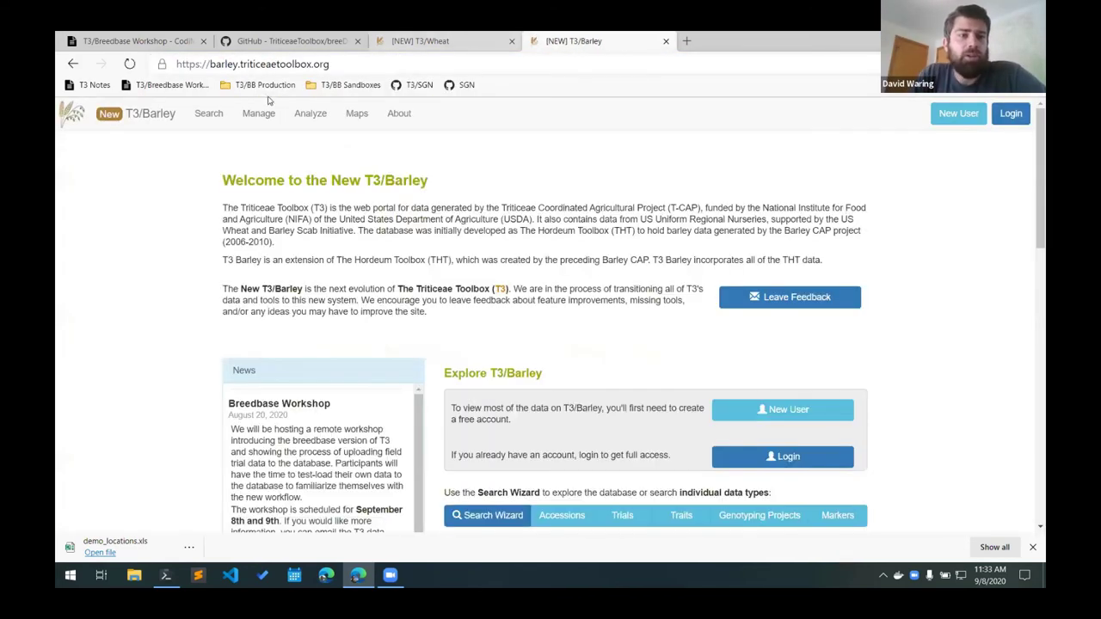
Go to Manage > Locations and log in with the account username and password.
mouse_move(258, 113)
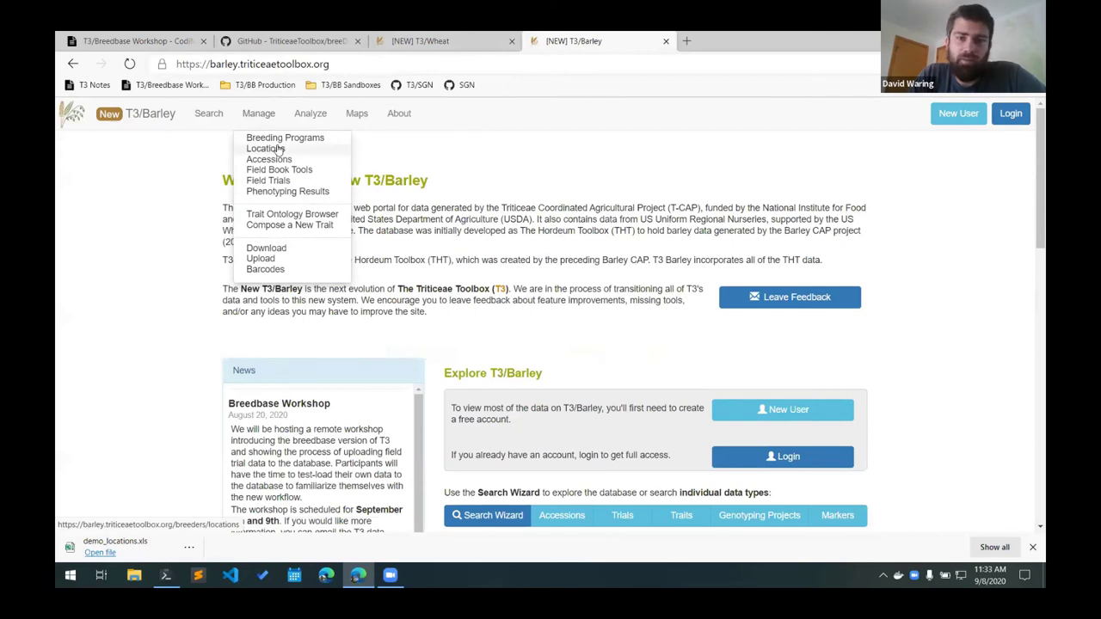
left_click(277, 149)
type("dwaring87")
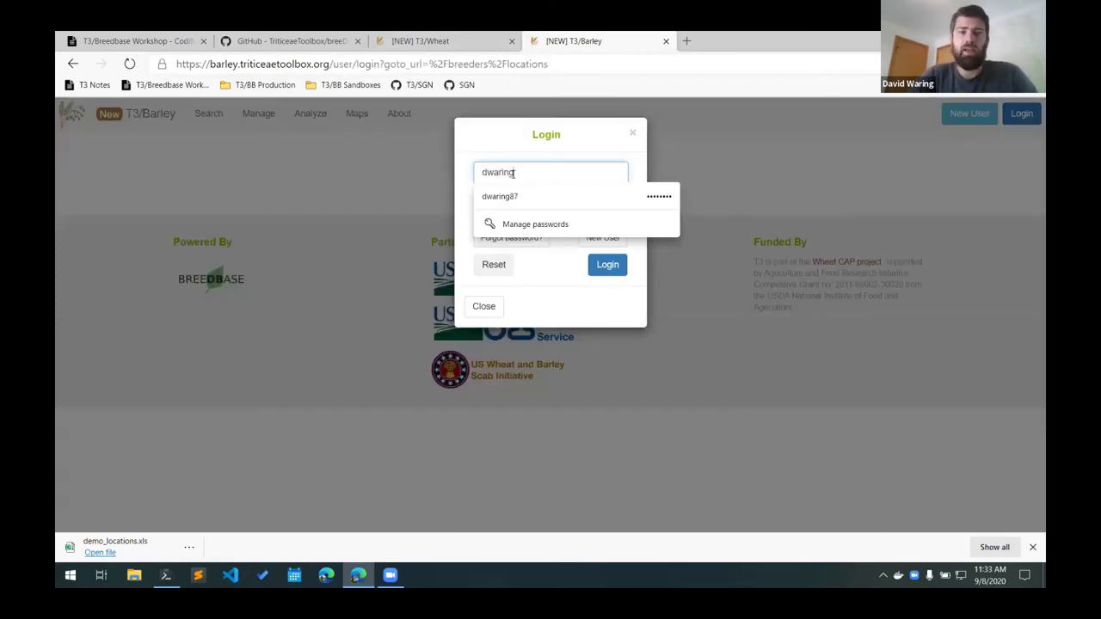
key("Tab")
type("********")
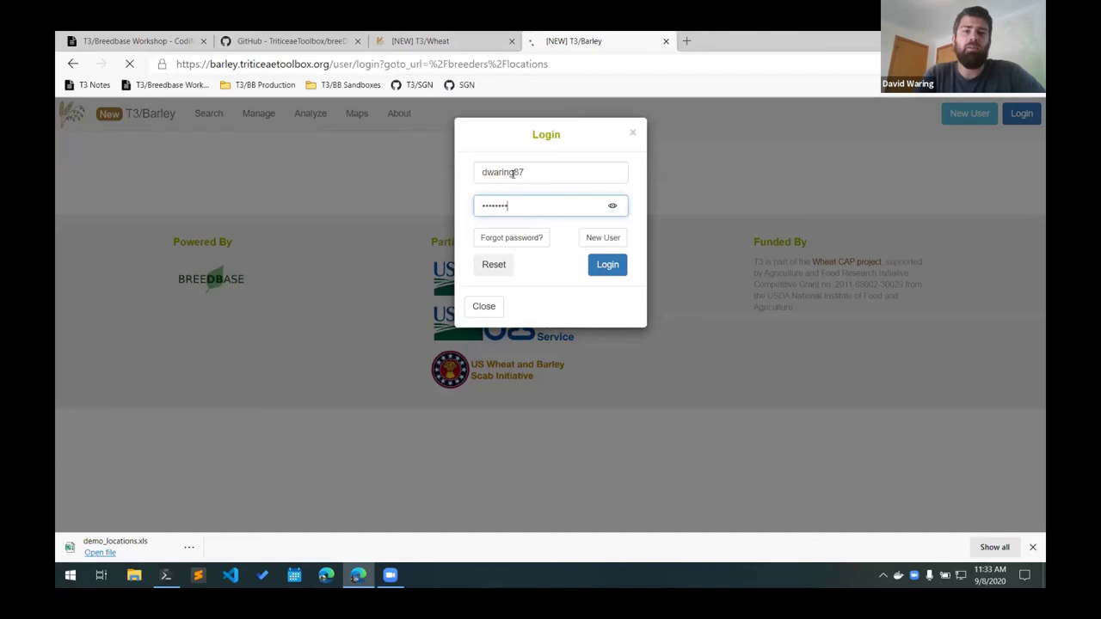
key("Return")
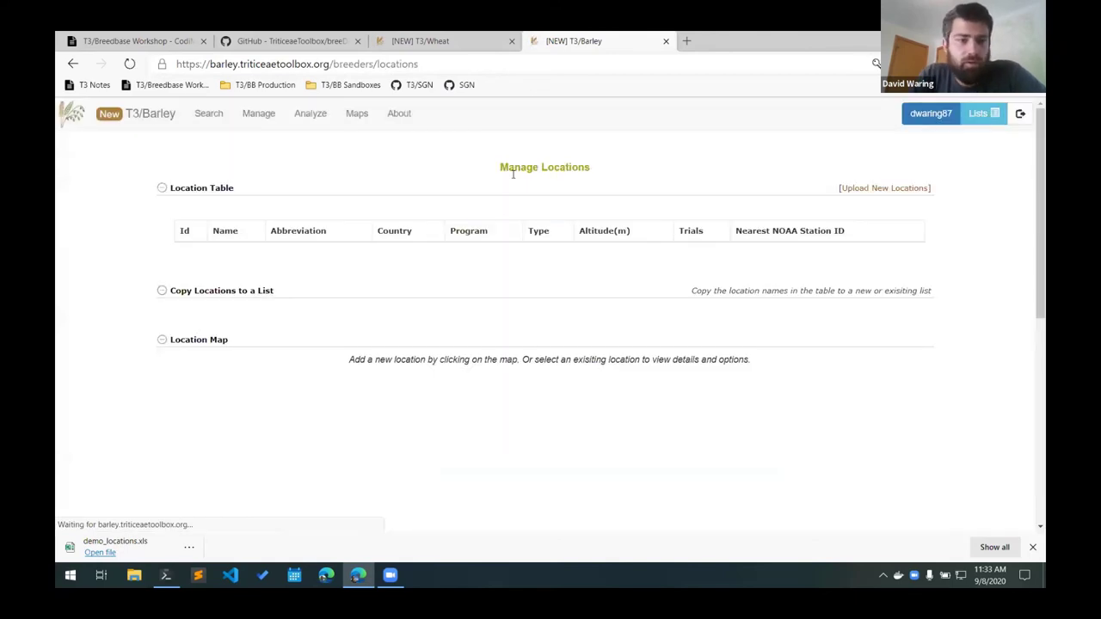
Browse the barley location map markers (Princeville, Alburgh, VT, Athens, GA) and the location table.
scroll(163, 274, "down", 7)
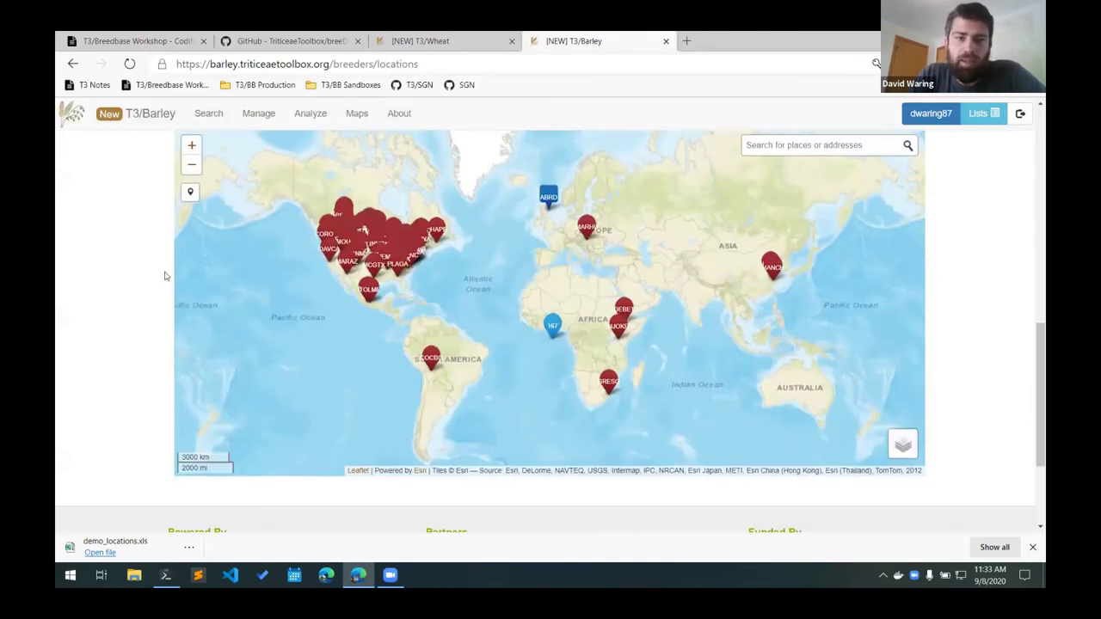
scroll(315, 278, "up", 2)
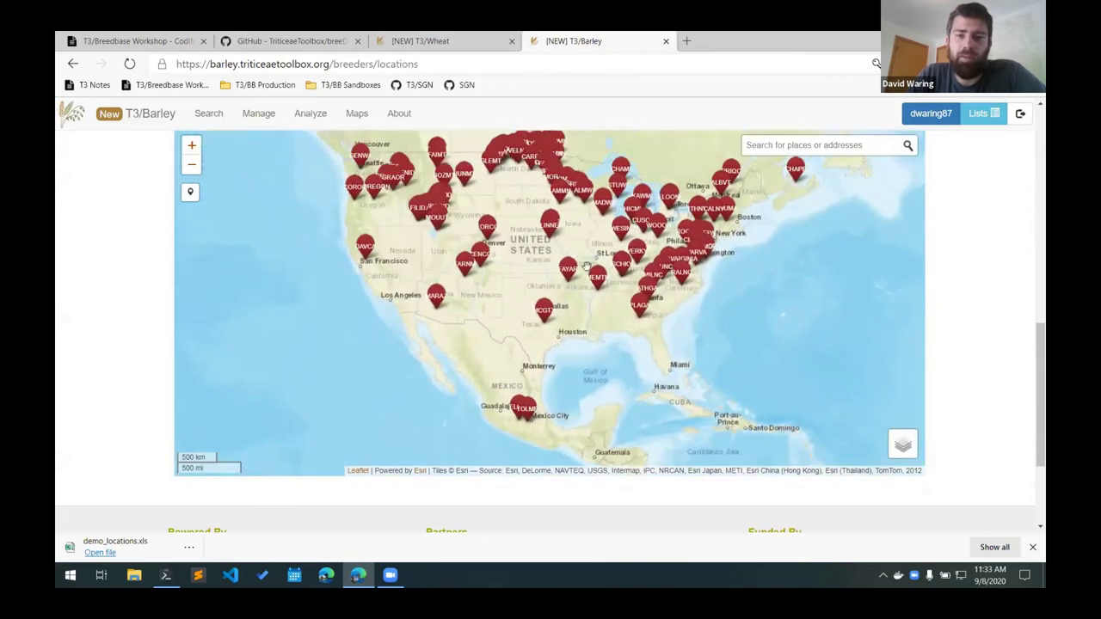
left_click(596, 271)
left_click(795, 231)
left_click(721, 323)
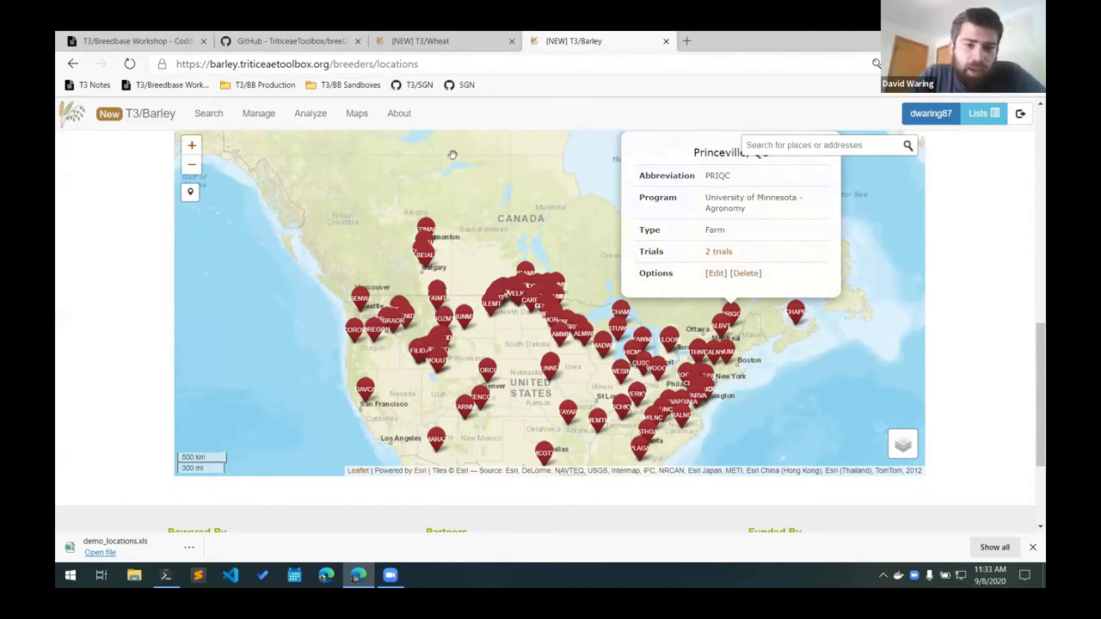
scroll(67, 361, "up", 10)
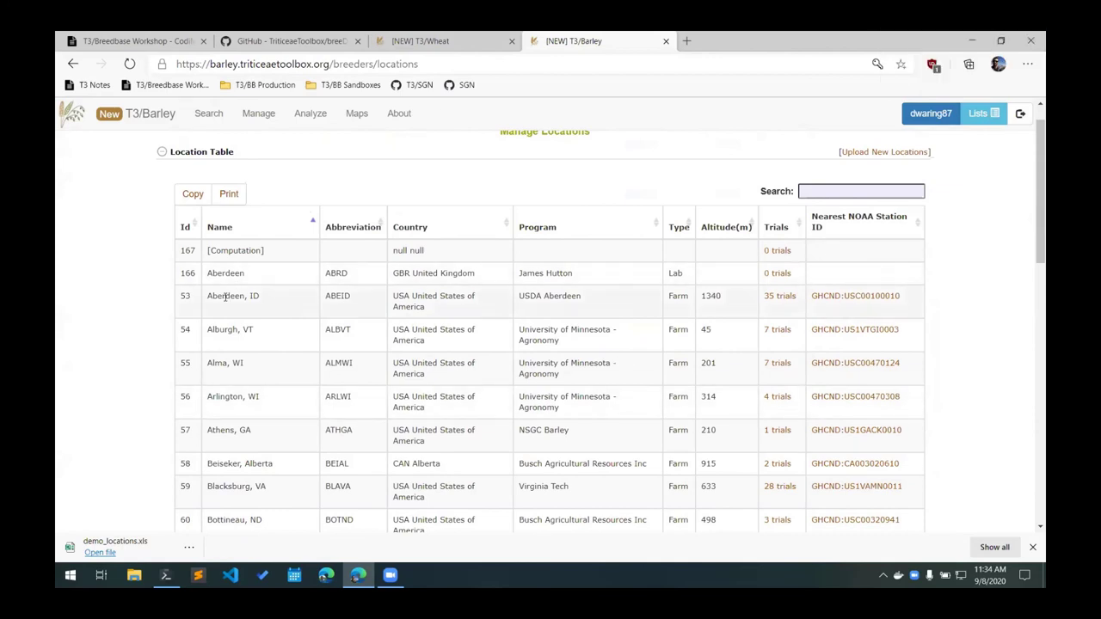
scroll(225, 297, "down", 2)
scroll(226, 297, "down", 6)
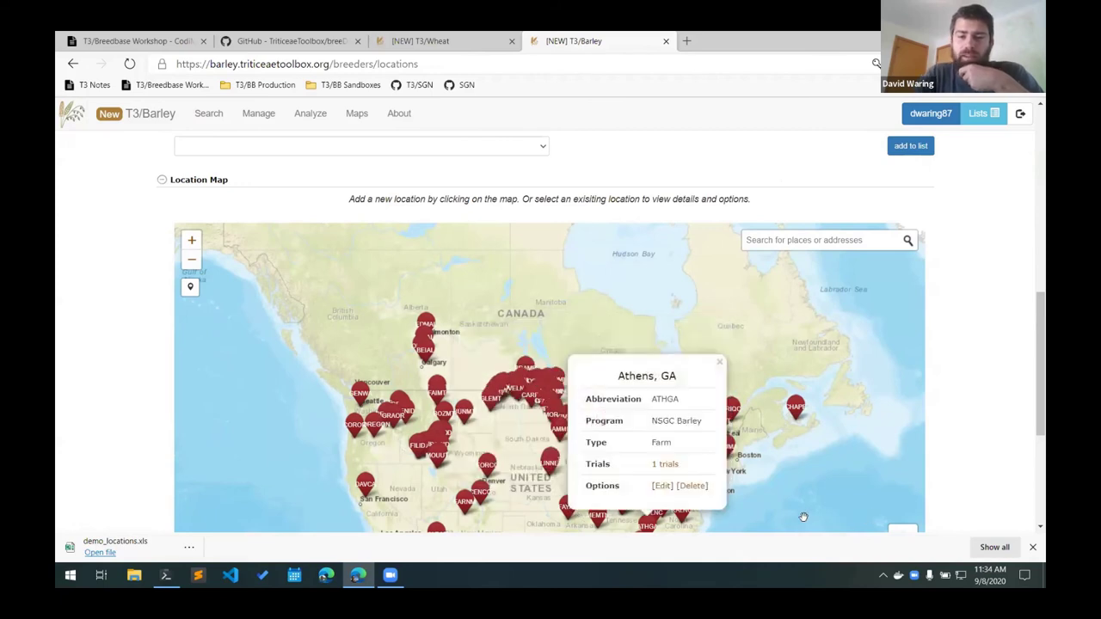
scroll(803, 517, "up", 1)
scroll(709, 416, "up", 1)
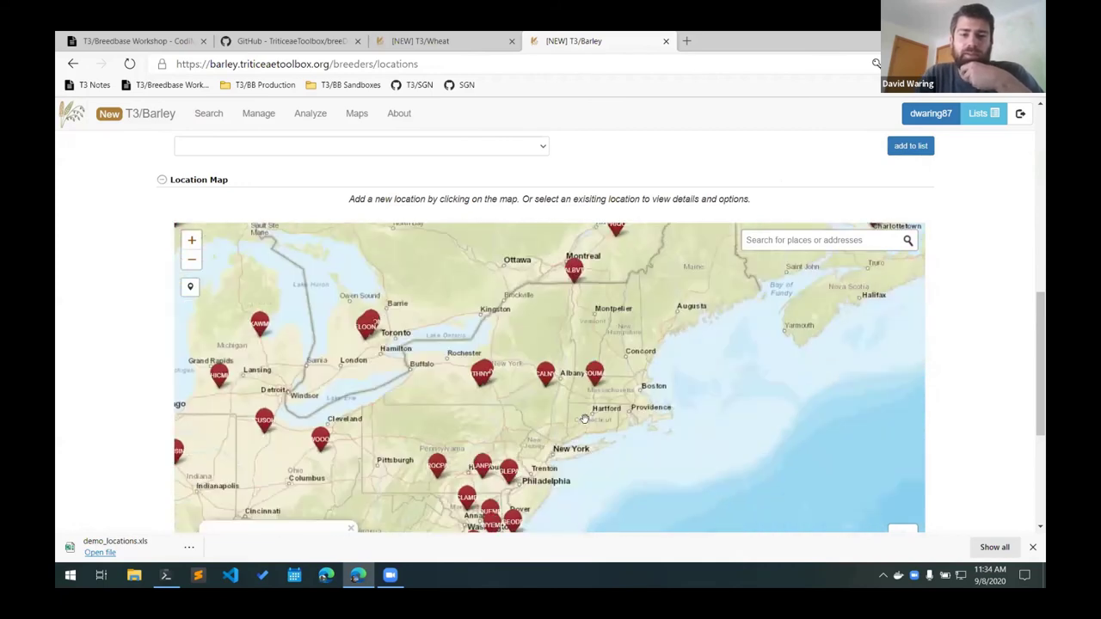
mouse_move(545, 394)
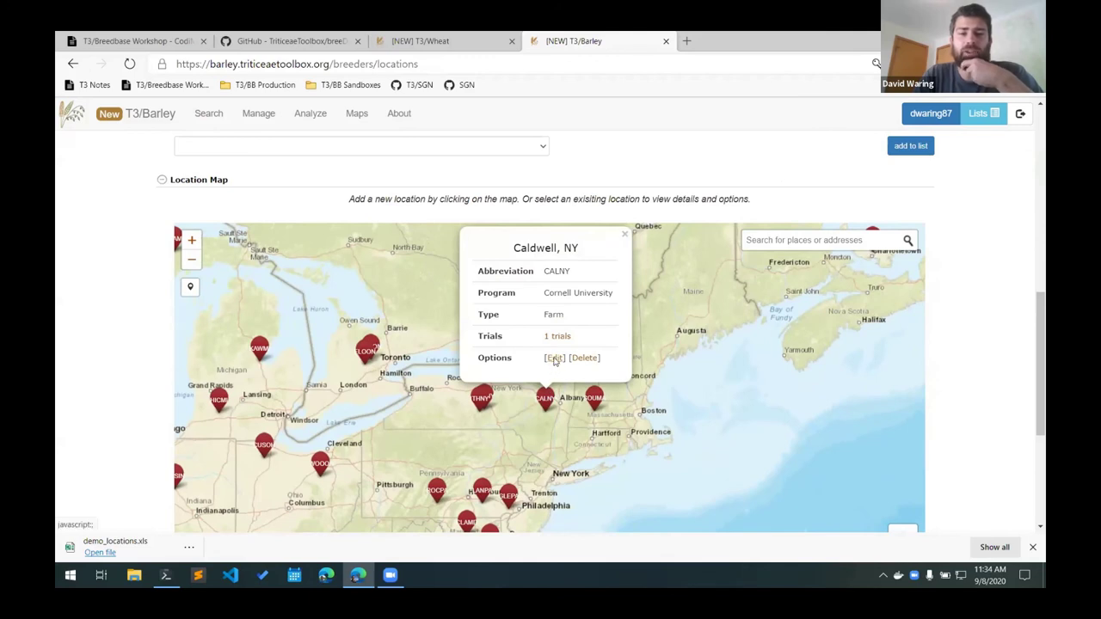
left_click(555, 360)
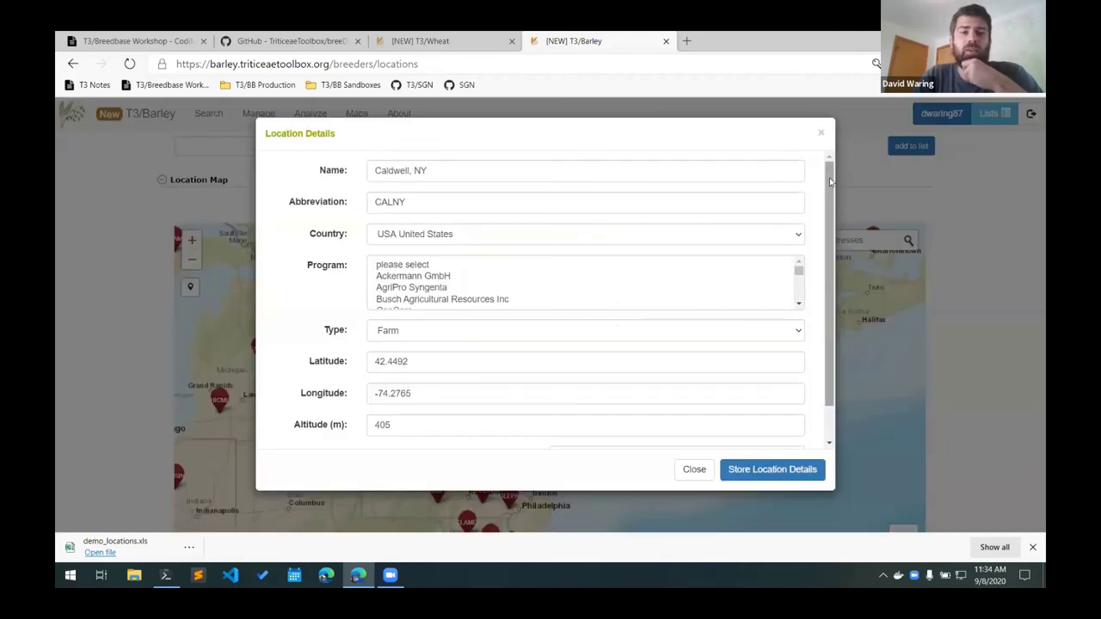
mouse_move(829, 176)
left_mouse_down()
mouse_move(835, 291)
mouse_move(841, 161)
left_mouse_up()
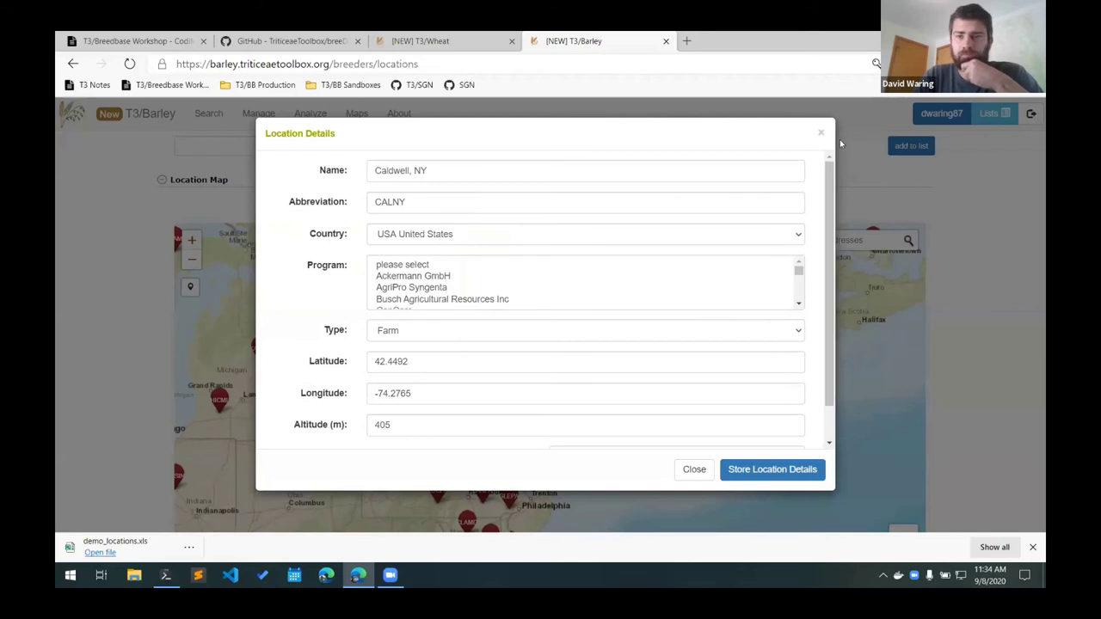
left_click(820, 132)
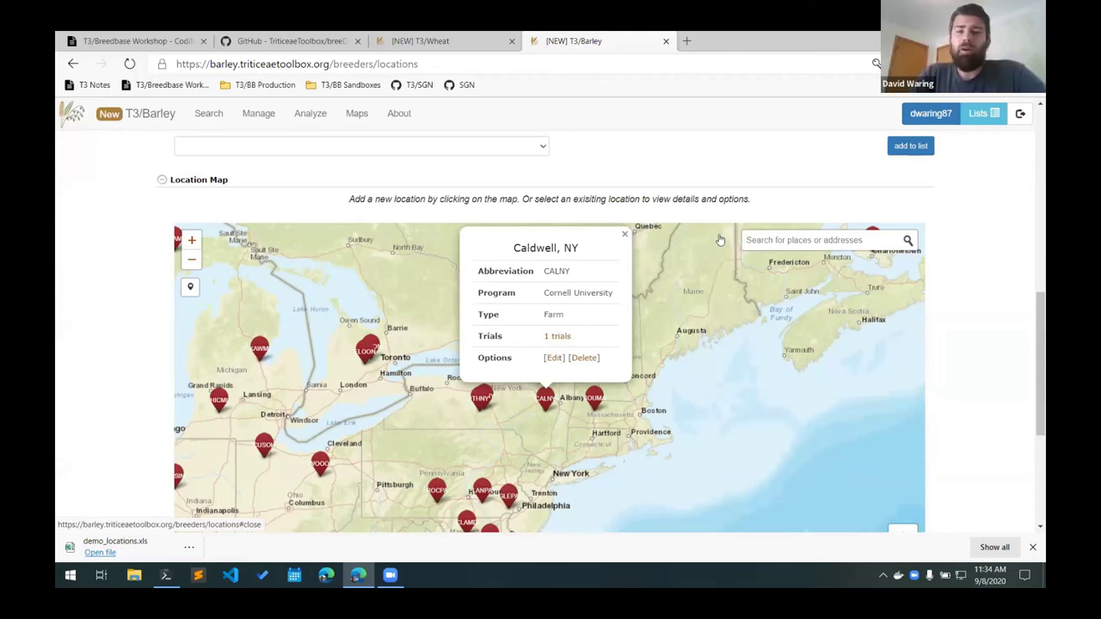
left_click(625, 238)
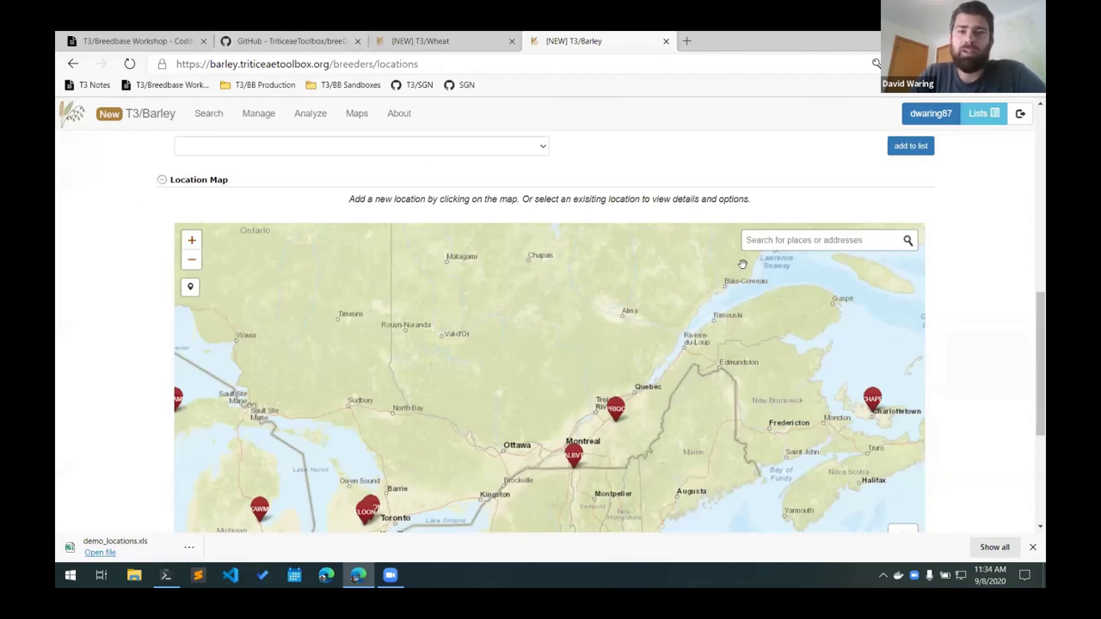
left_click_drag(742, 264, 742, 260)
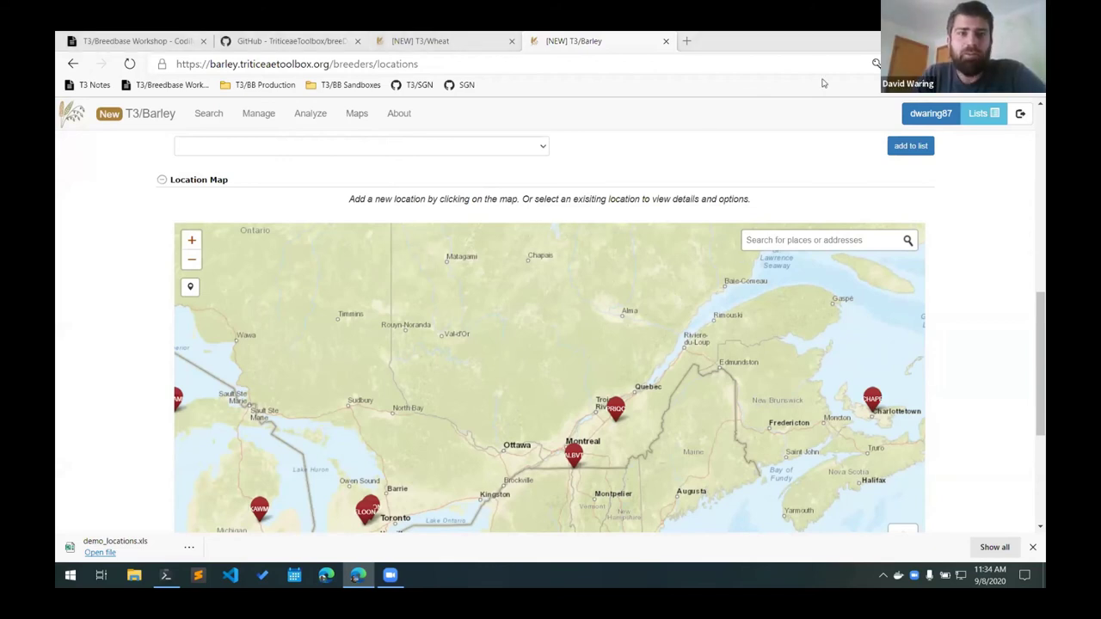
On the T3/Wheat tab, delete 'geneva' from the location Search box to list all 233 locations.
key("ctrl+Page_Up")
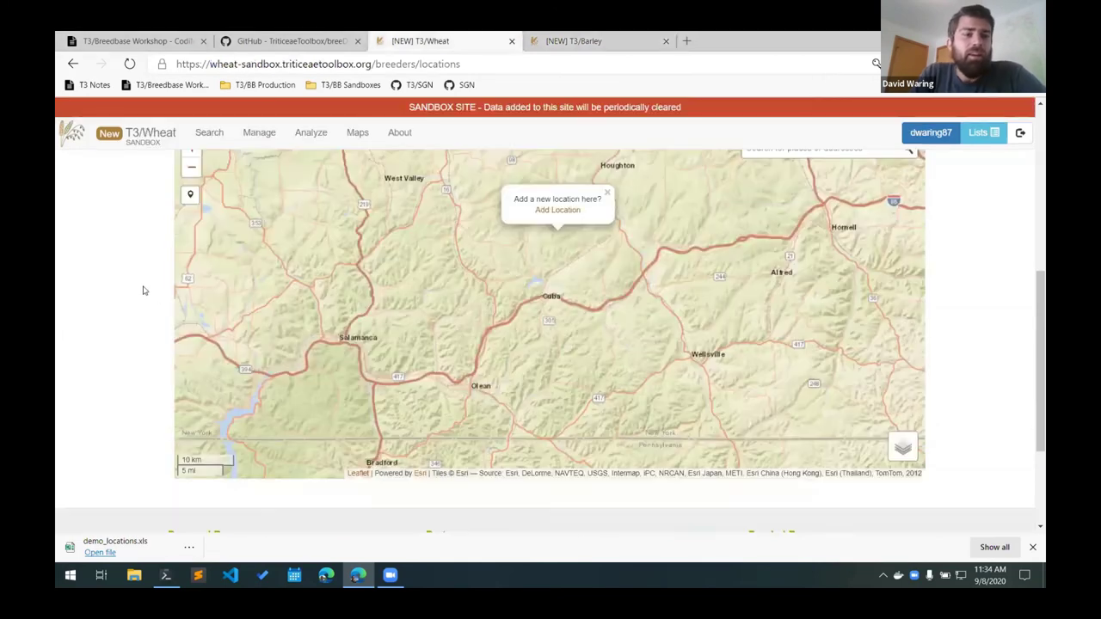
scroll(142, 288, "up", 2)
scroll(157, 266, "up", 3)
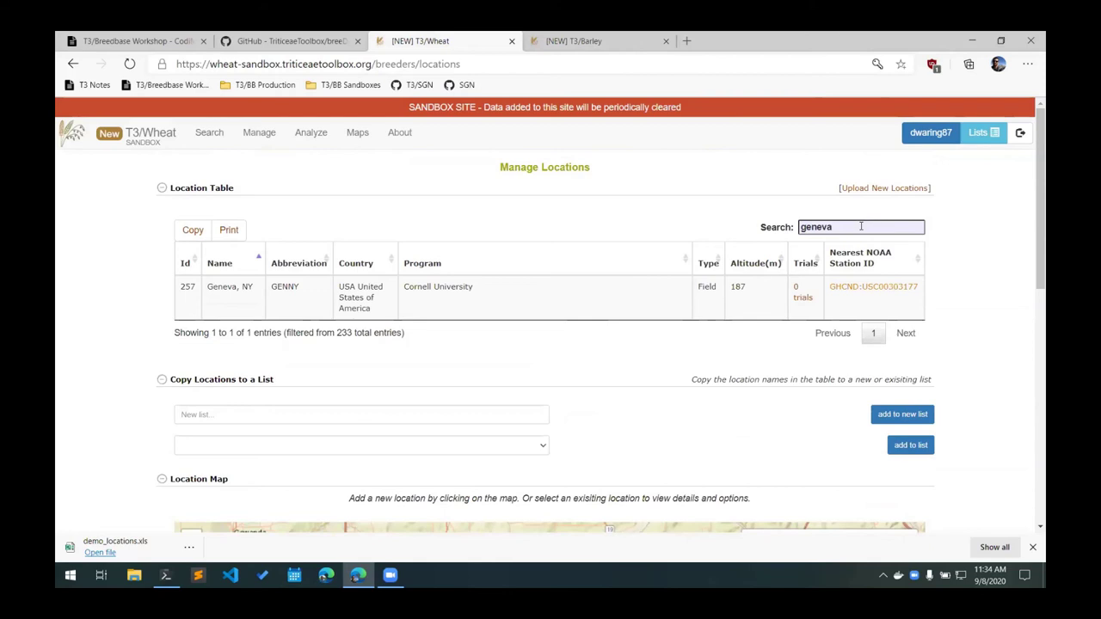
left_click_drag(862, 226, 581, 226)
key("BackSpace")
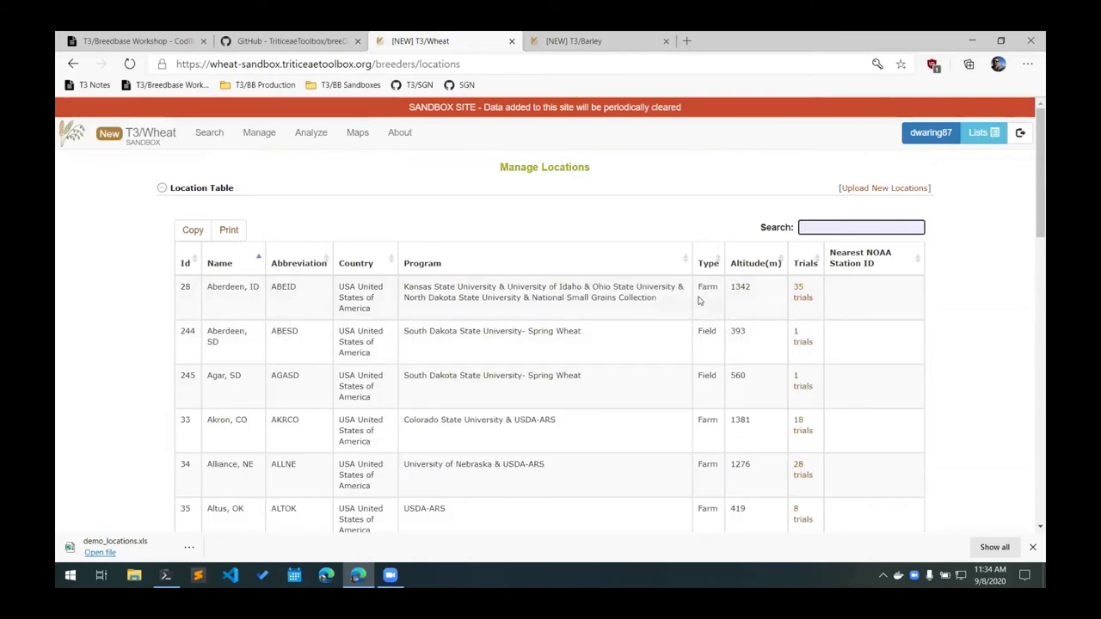
scroll(699, 300, "down", 3)
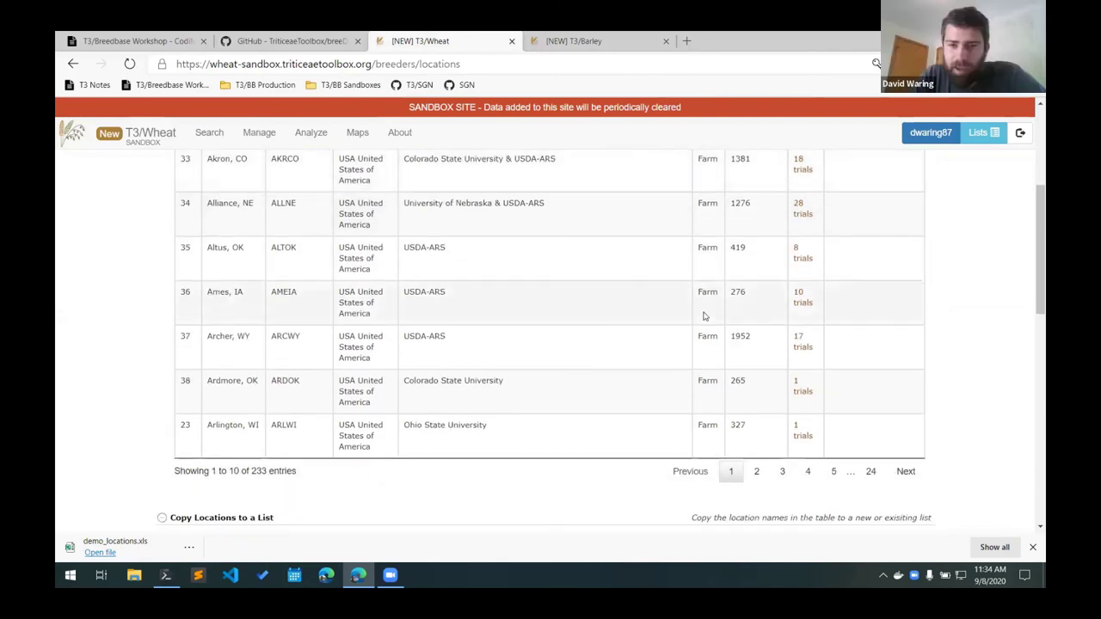
scroll(703, 315, "up", 2)
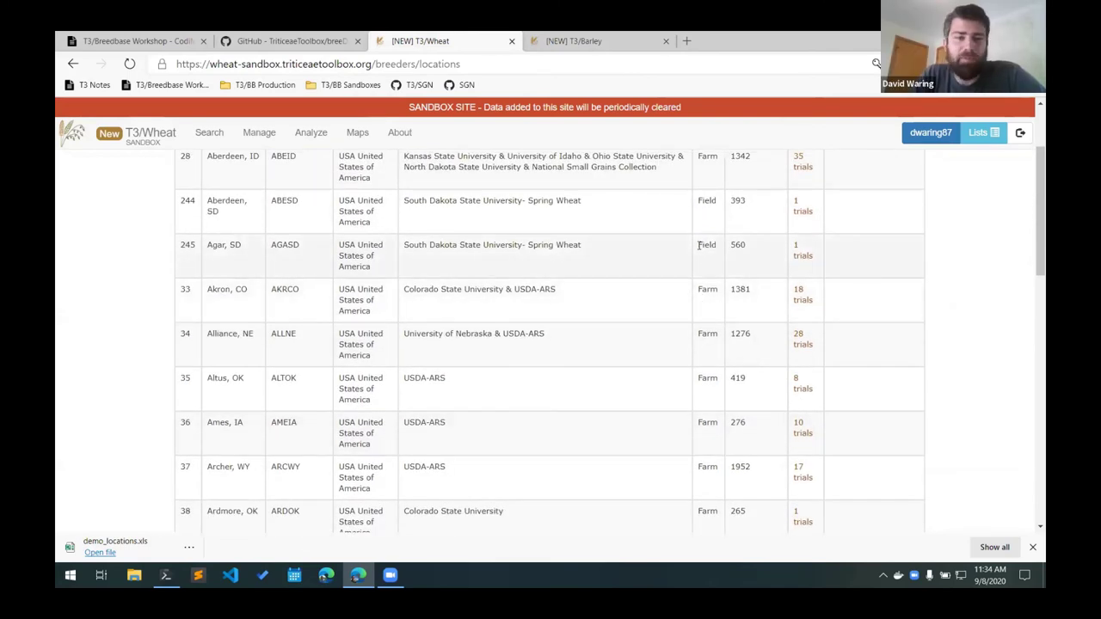
scroll(699, 247, "down", 2)
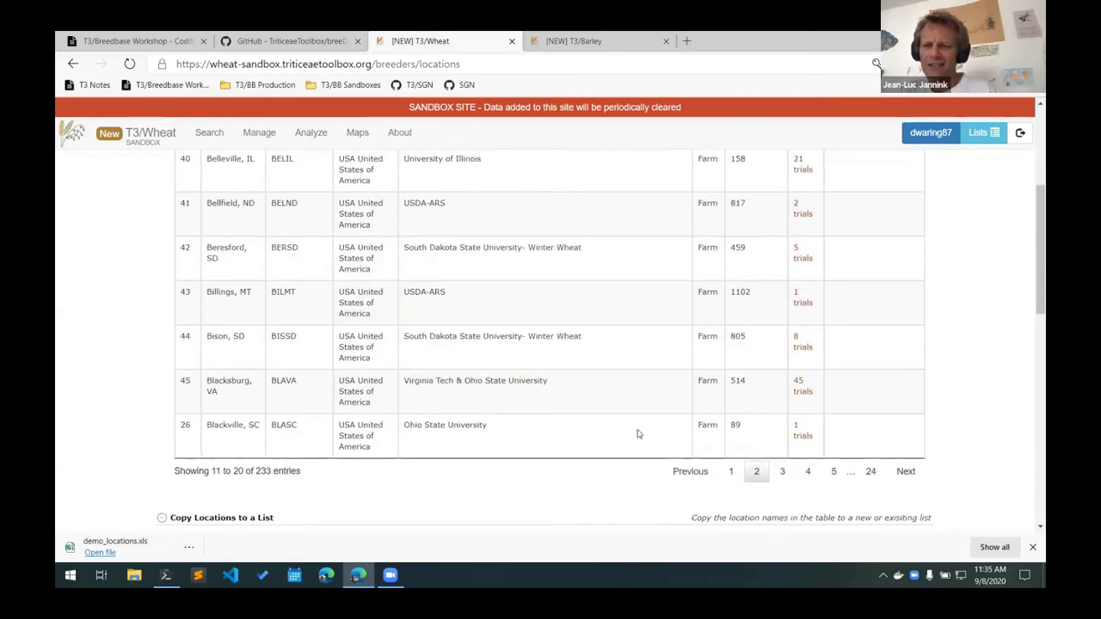
scroll(635, 427, "up", 2)
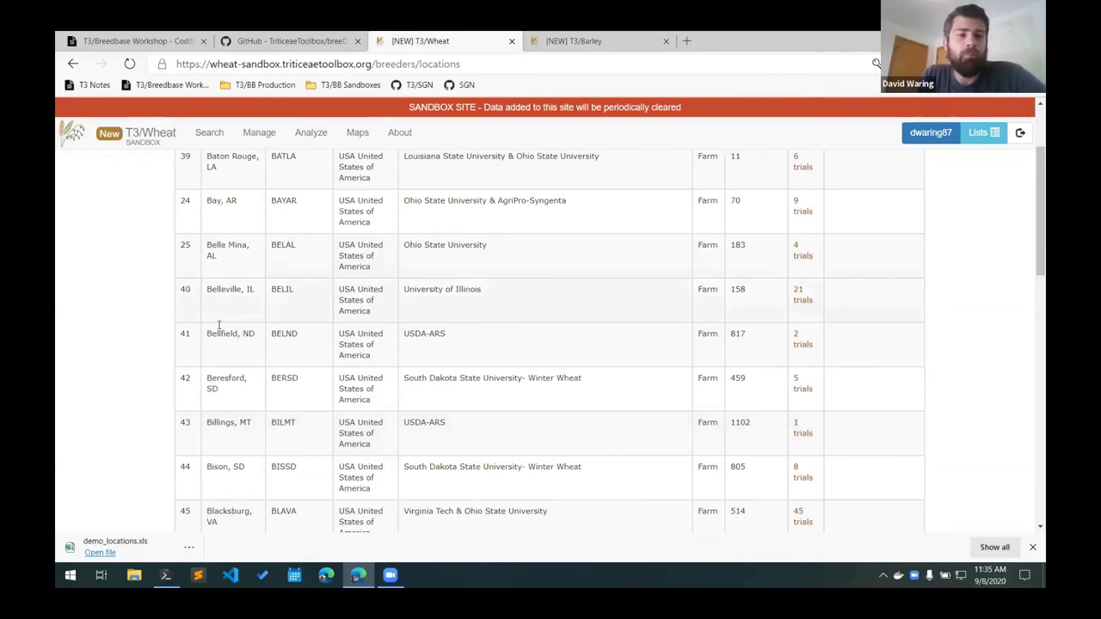
scroll(173, 357, "up", 3)
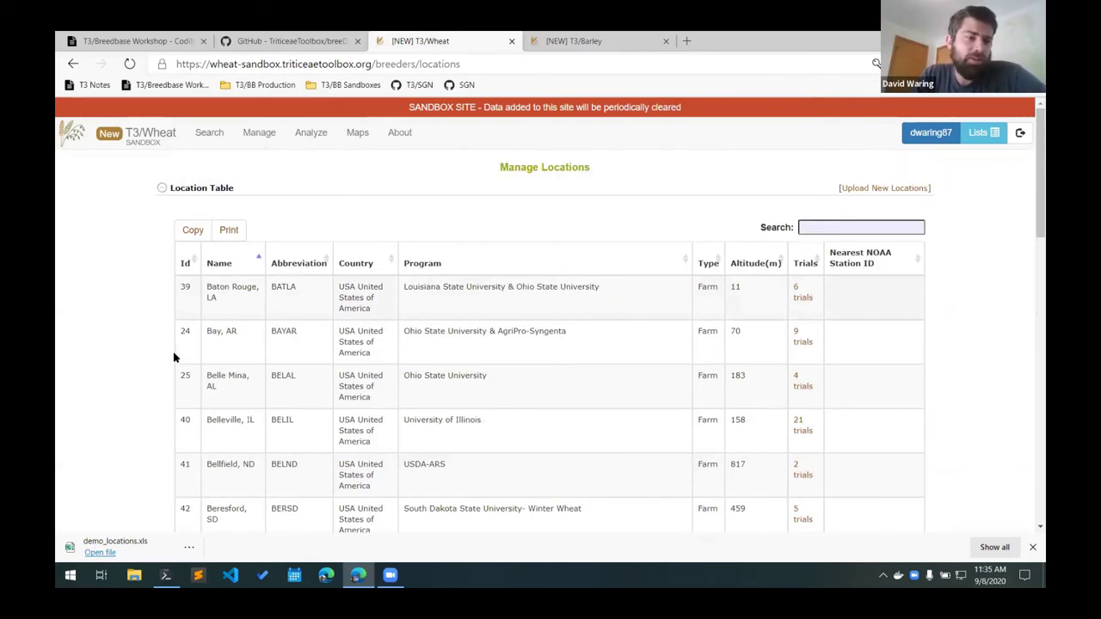